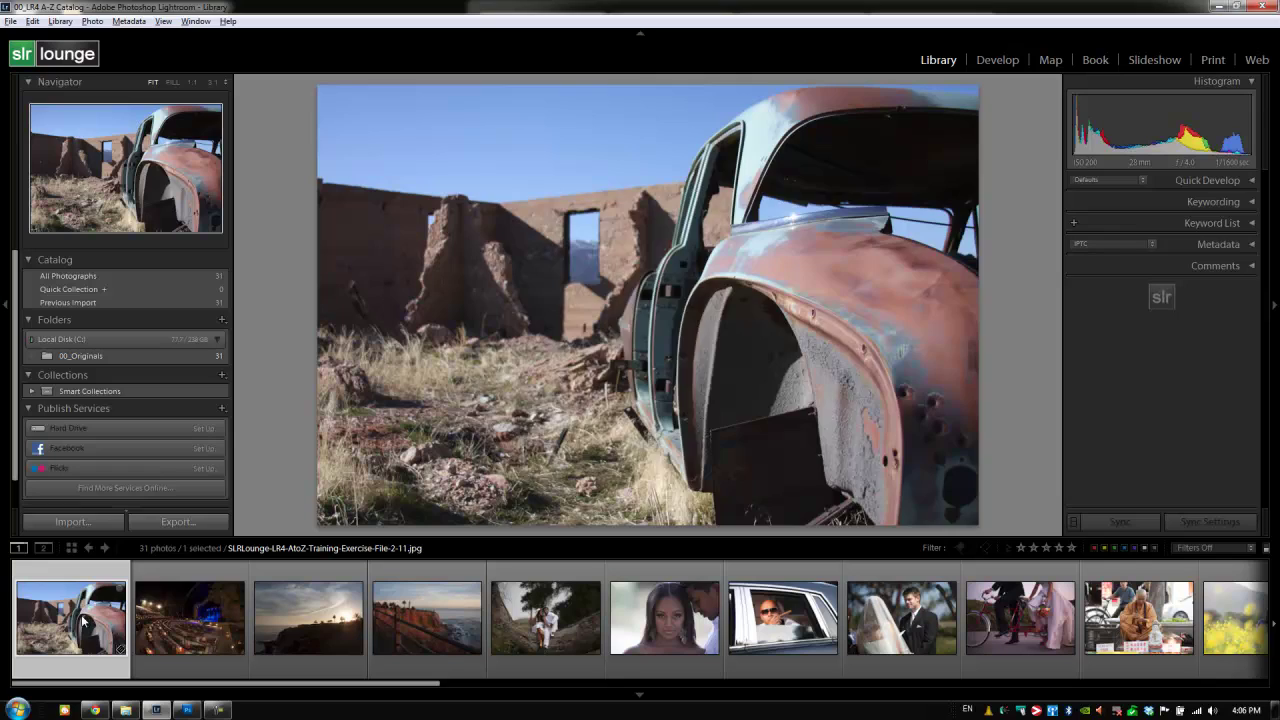
# - From the Export dialog, create a new preset folder 'LR4 A-Z' and name the preset 'LR4 Print Sized'
pyautogui.hotkey('ctrl', 'shift', 'e')
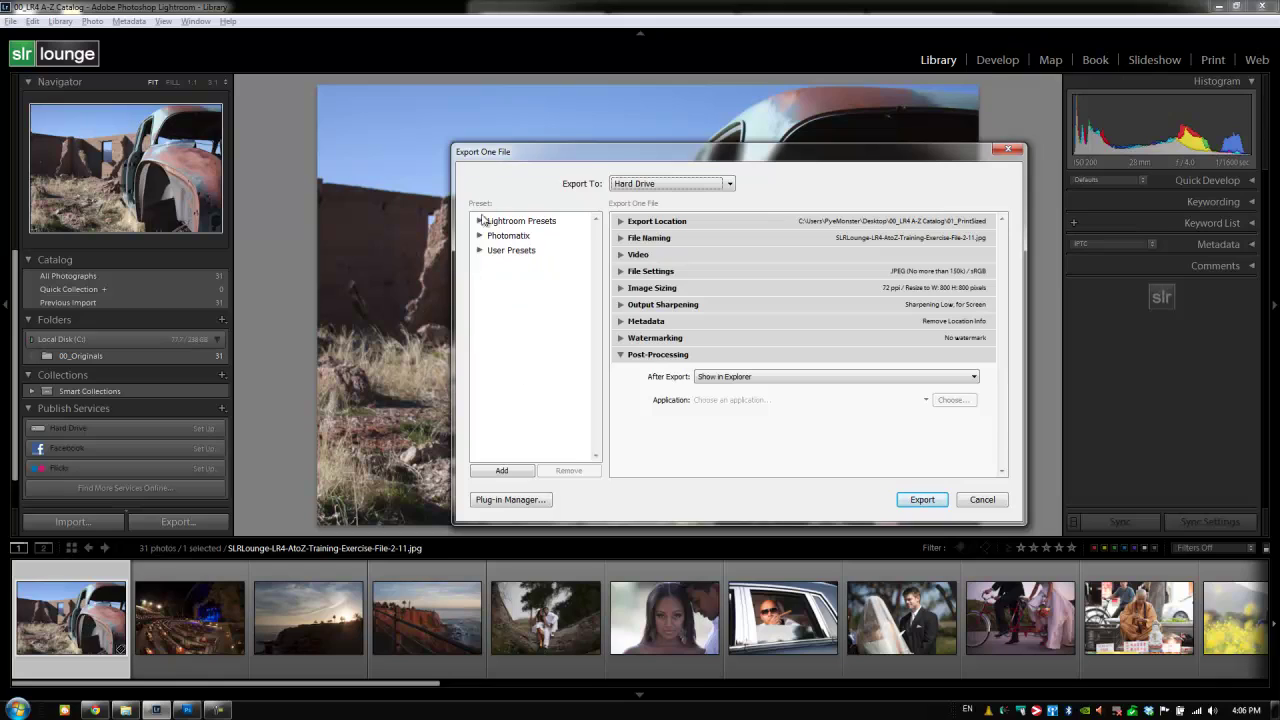
pyautogui.click(502, 472)
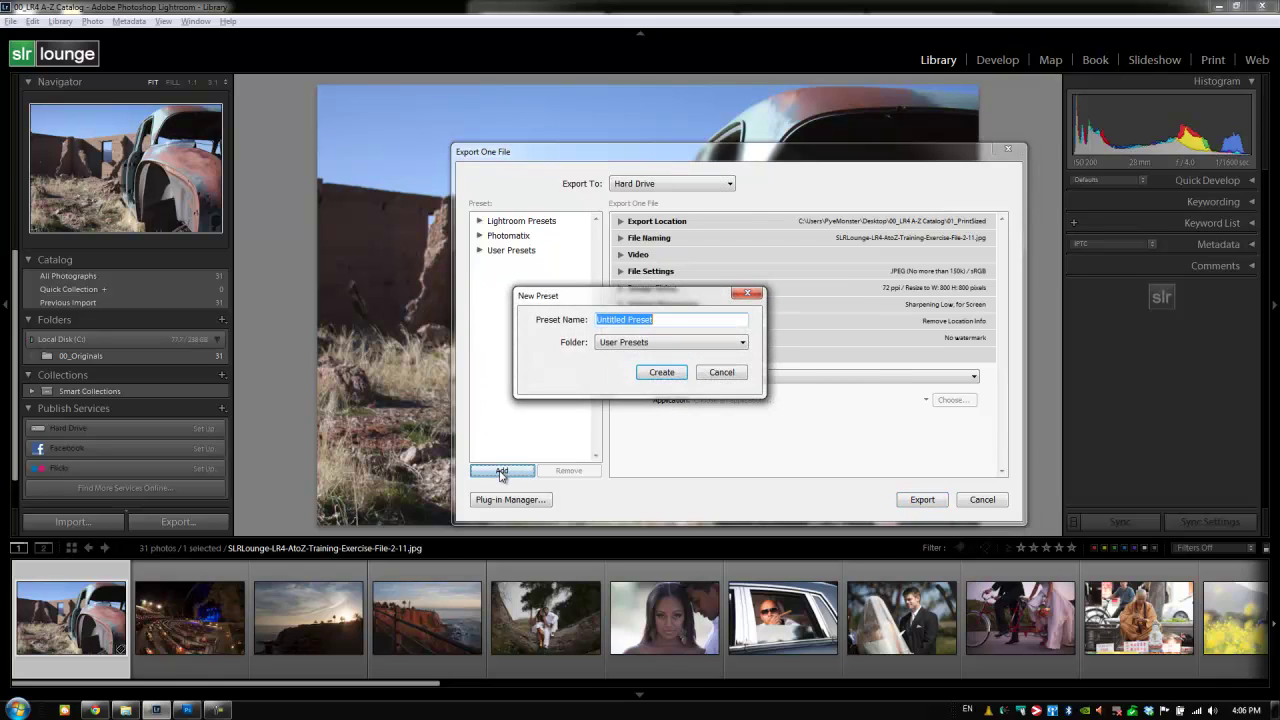
pyautogui.click(621, 346)
pyautogui.click(698, 360)
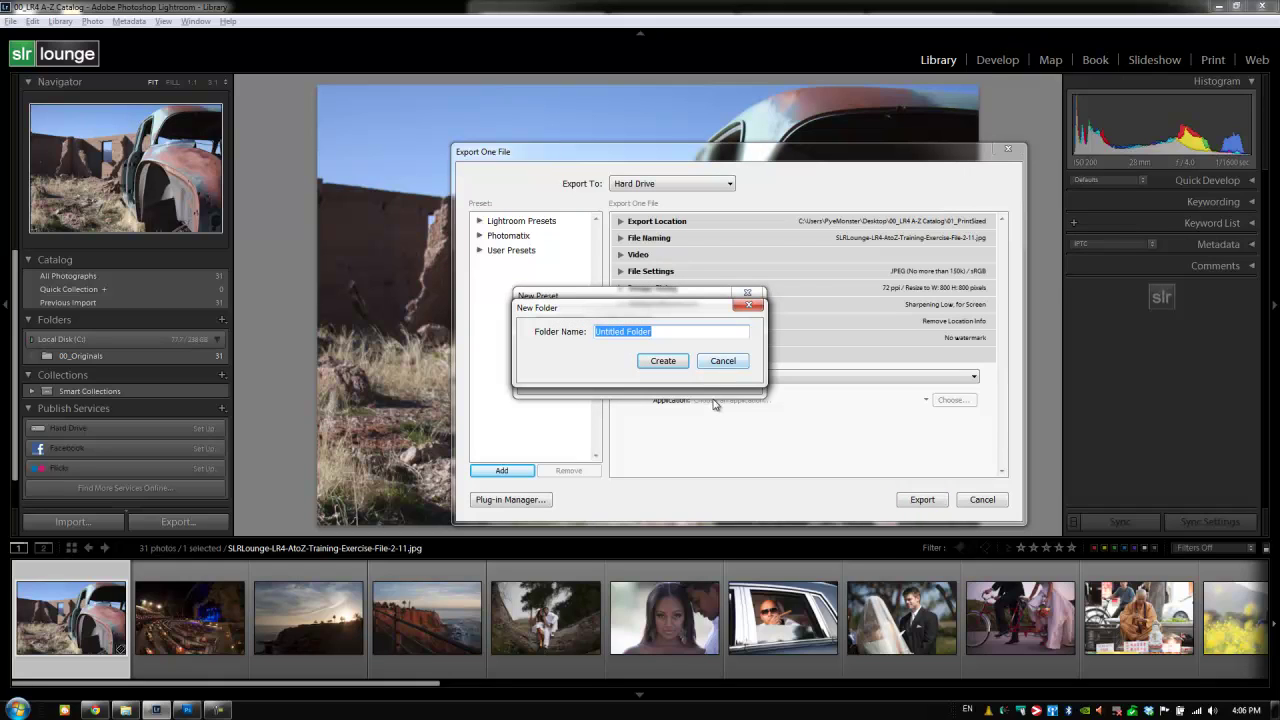
pyautogui.write('LR4 A-Z')
pyautogui.click(663, 361)
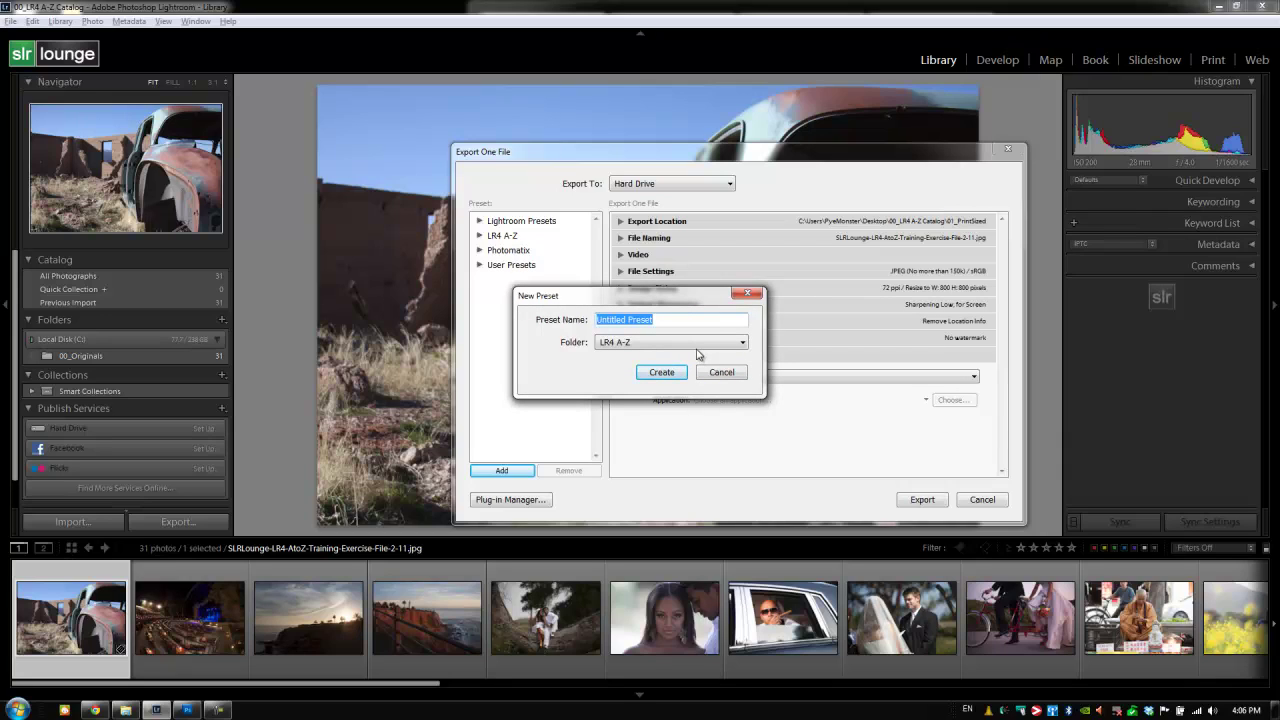
pyautogui.write('LR4 Print Sized')
# - Save the 'LR4 Print Sized' preset and start choosing an export location folder
pyautogui.click(664, 375)
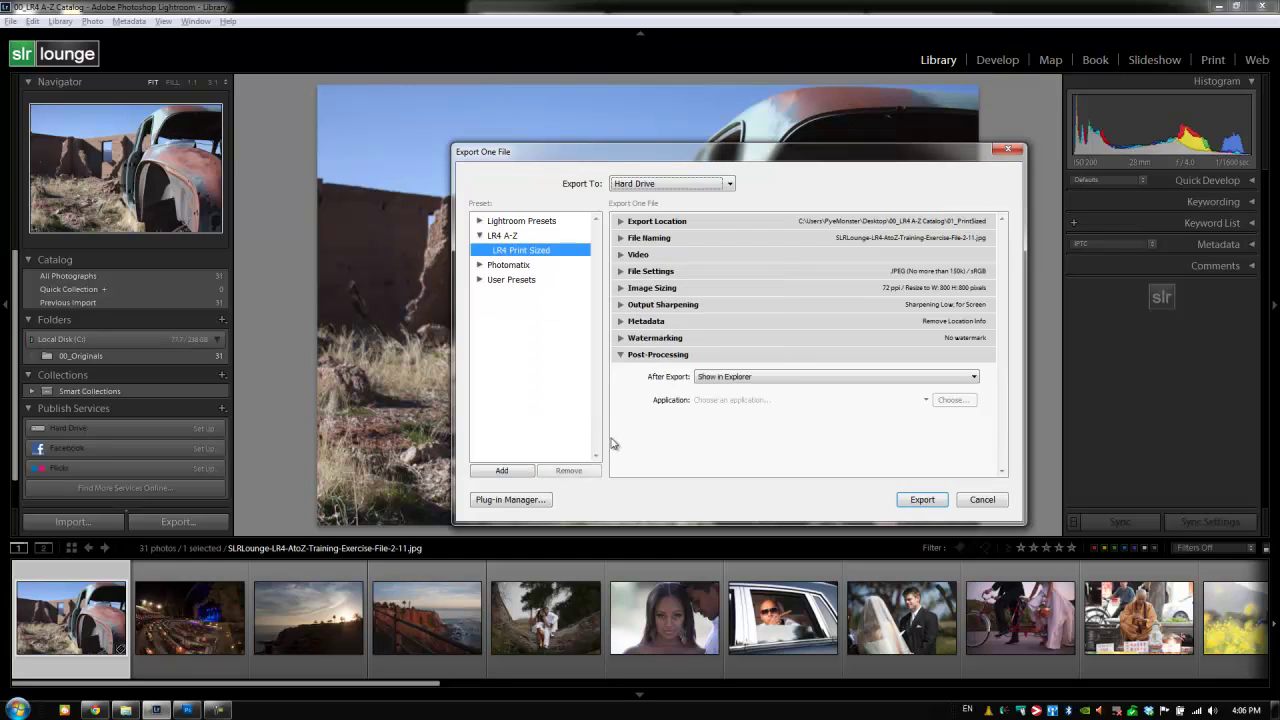
pyautogui.click(622, 221)
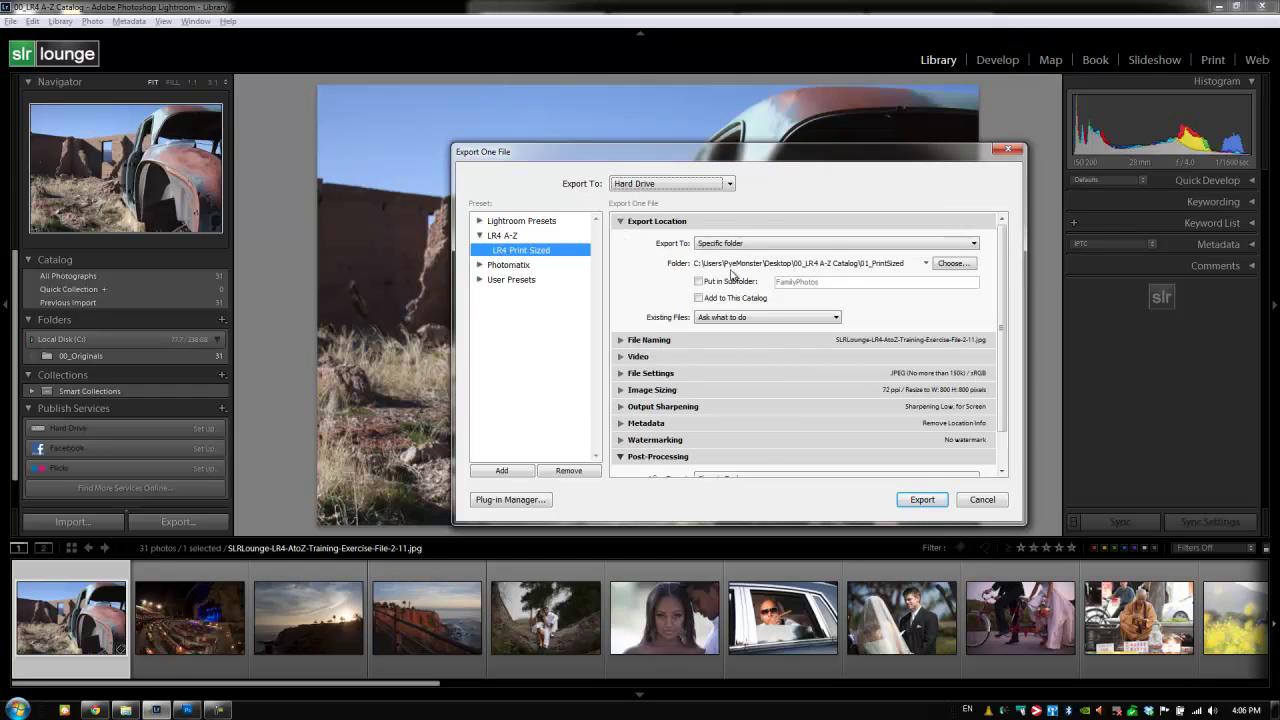
pyautogui.click(957, 264)
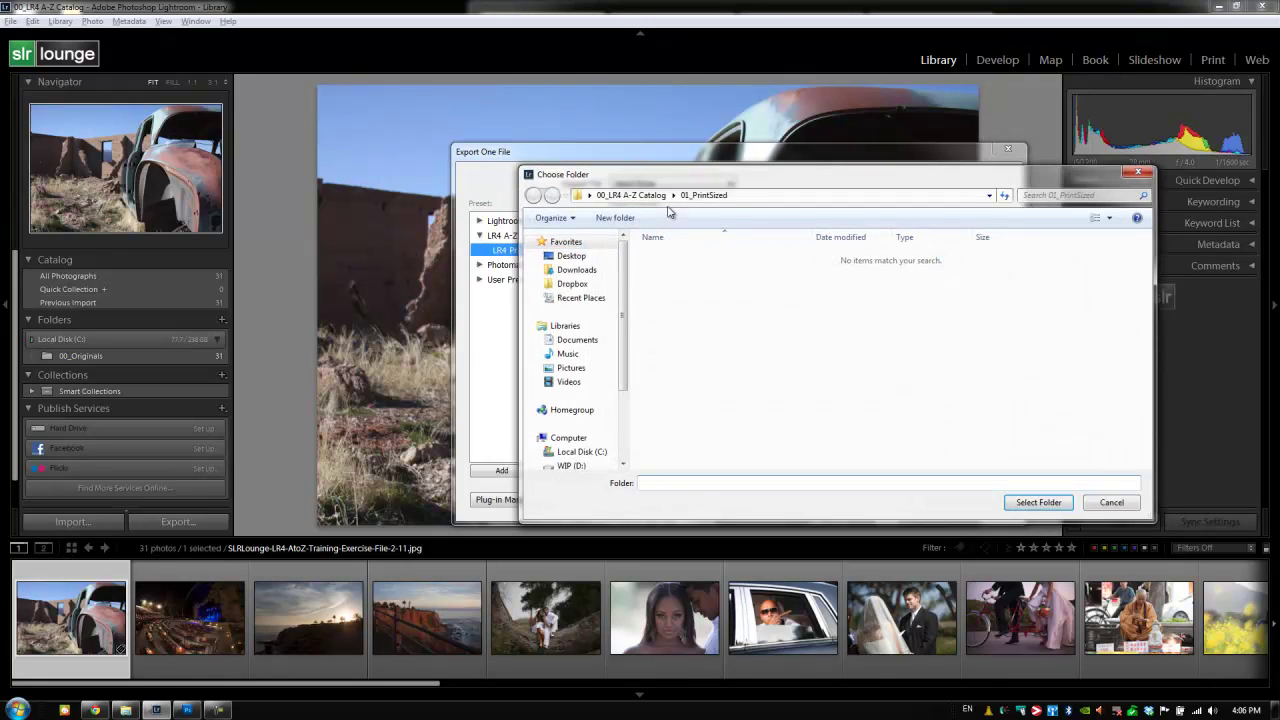
# - Browse to the 00_LR4 A-Z Catalog folder and clear the Folder name field
pyautogui.click(655, 197)
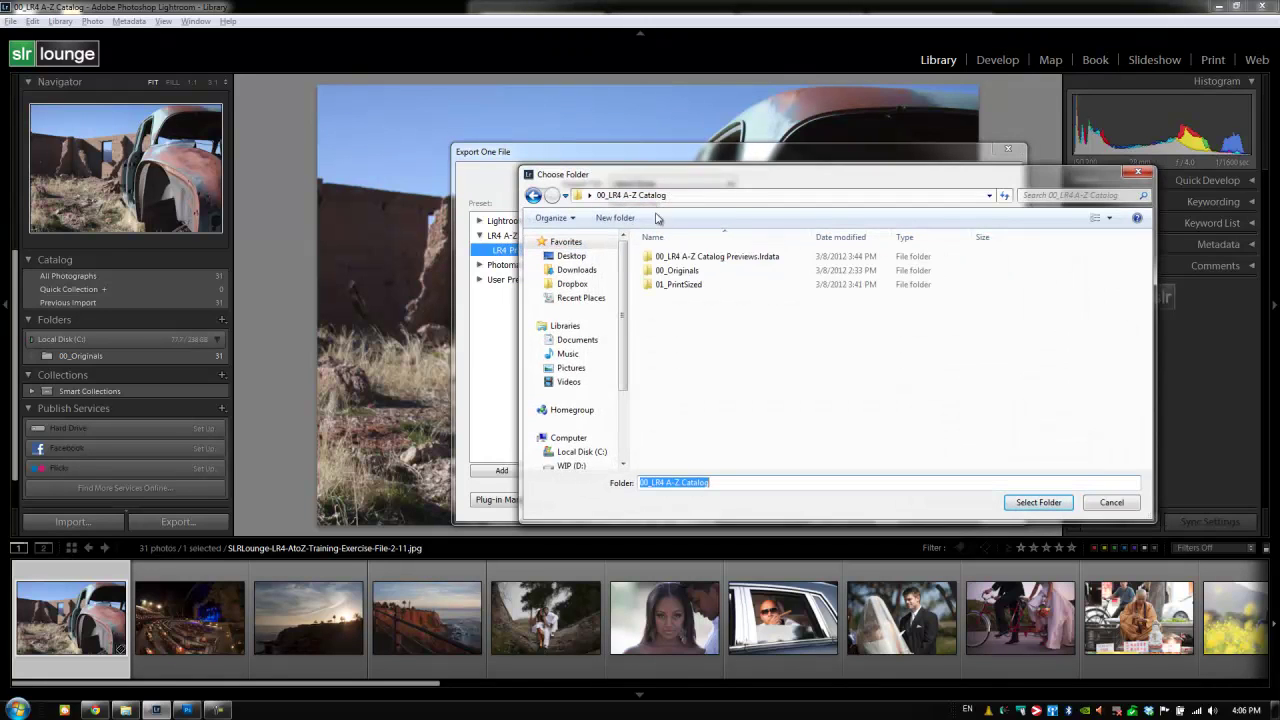
pyautogui.click(676, 285)
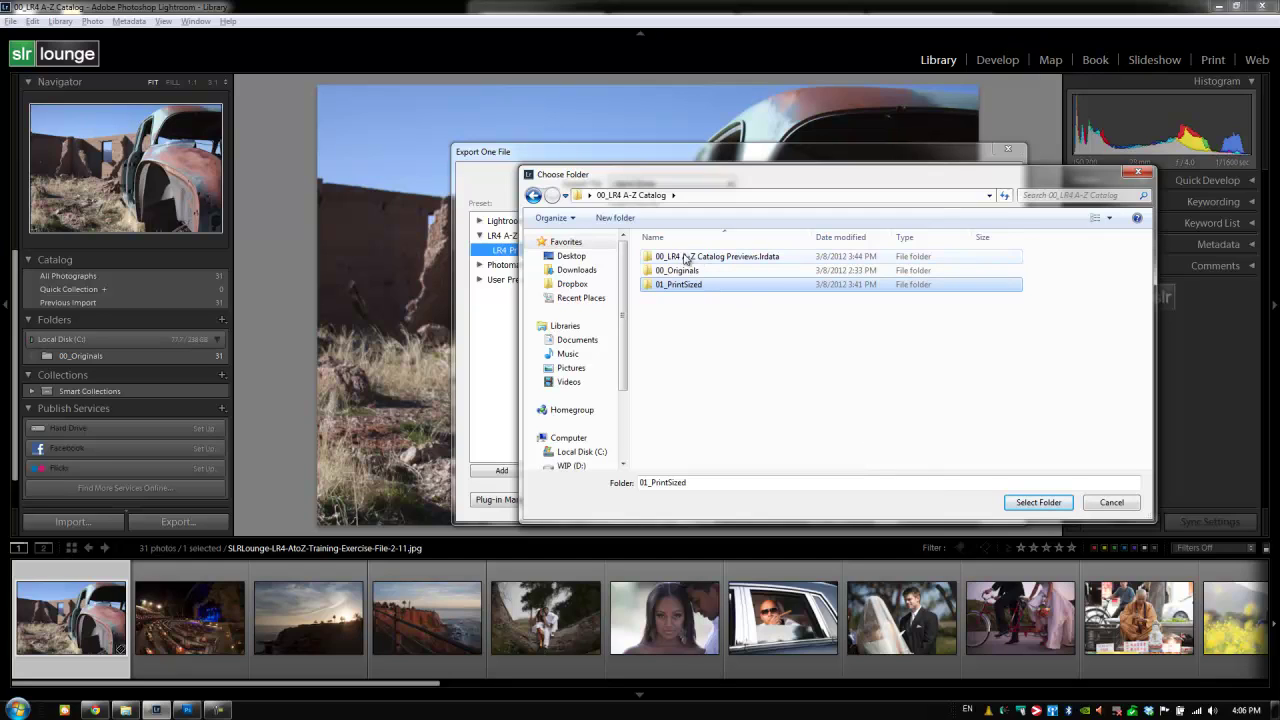
pyautogui.click(533, 195)
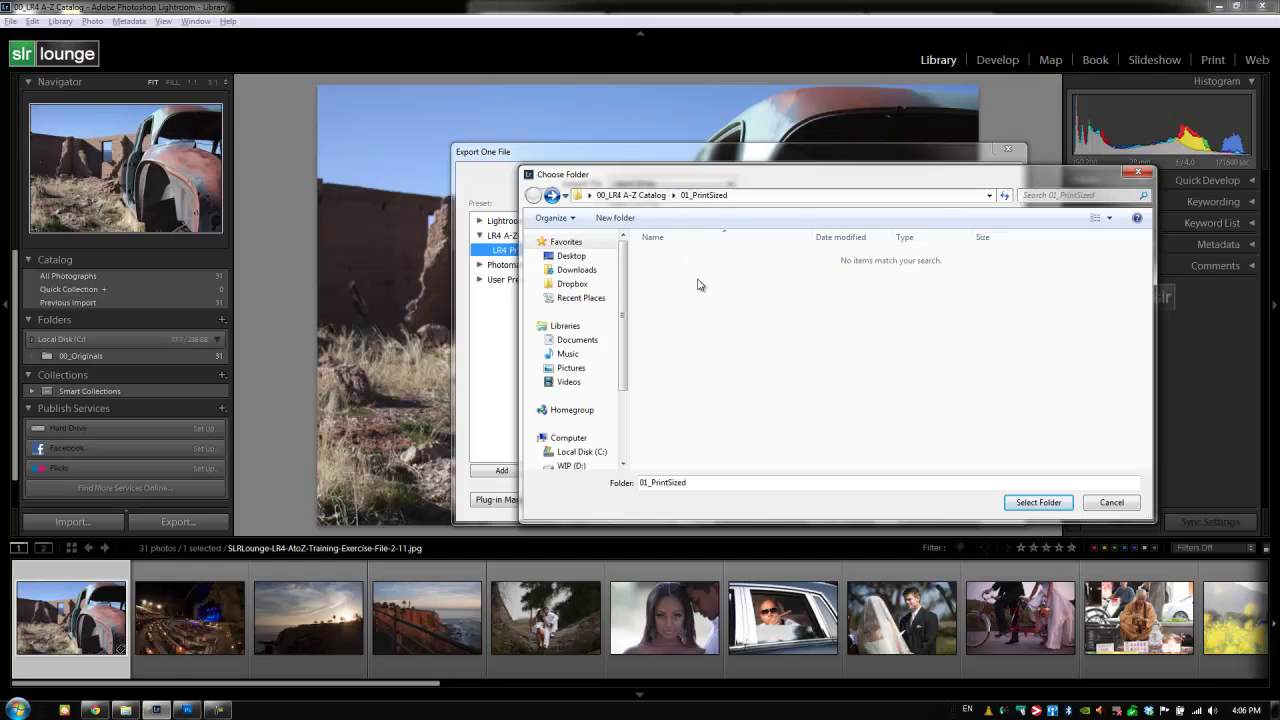
pyautogui.click(612, 196)
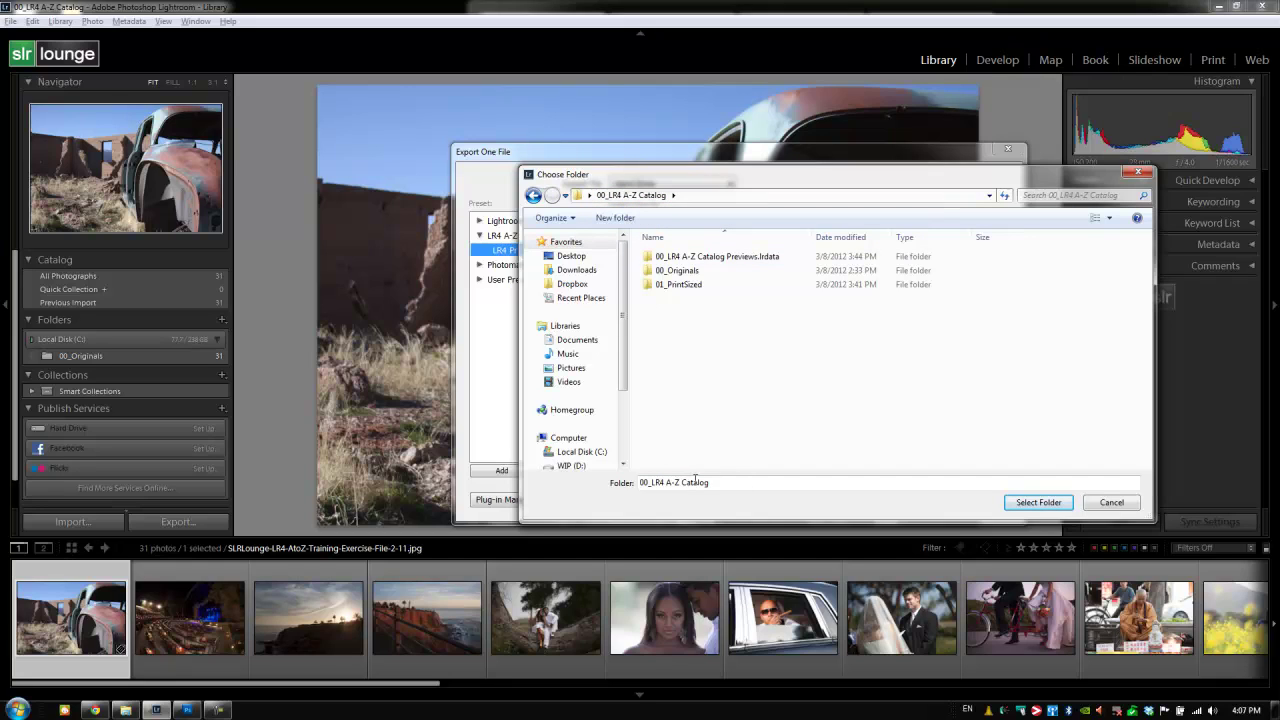
pyautogui.click(725, 481)
pyautogui.moveTo(726, 481); pyautogui.dragTo(601, 487)
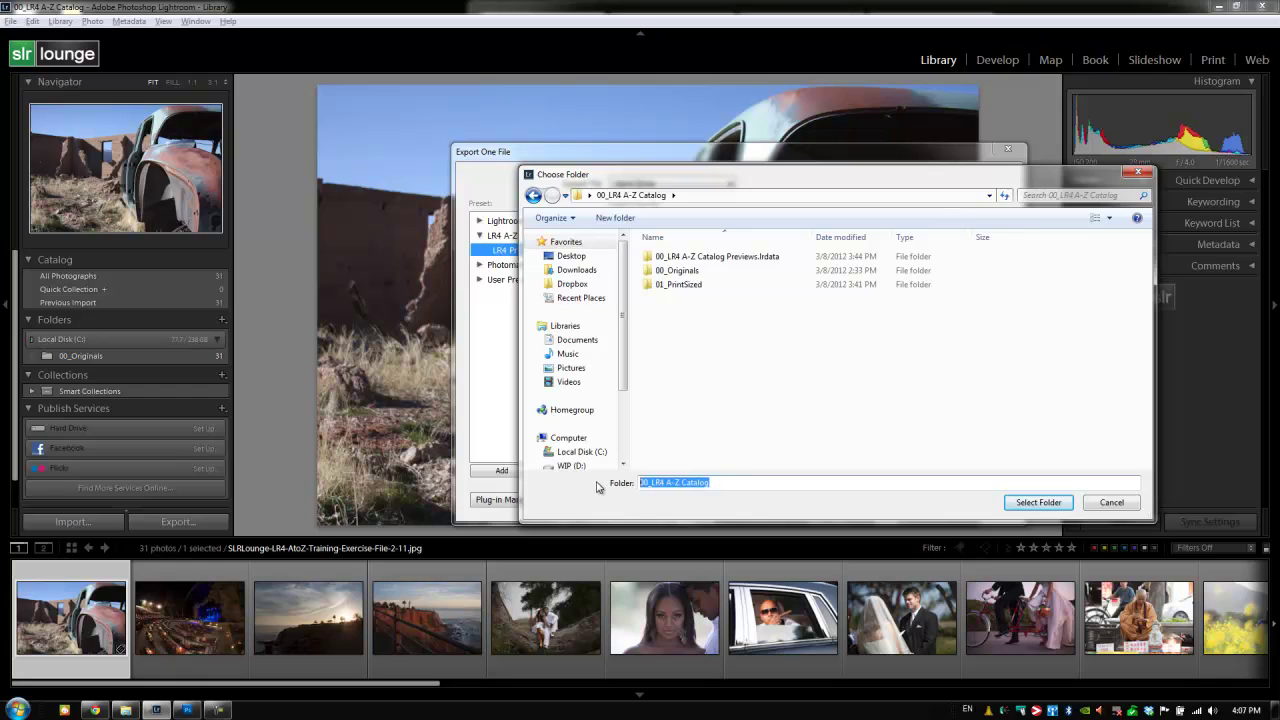
pyautogui.press('BackSpace')
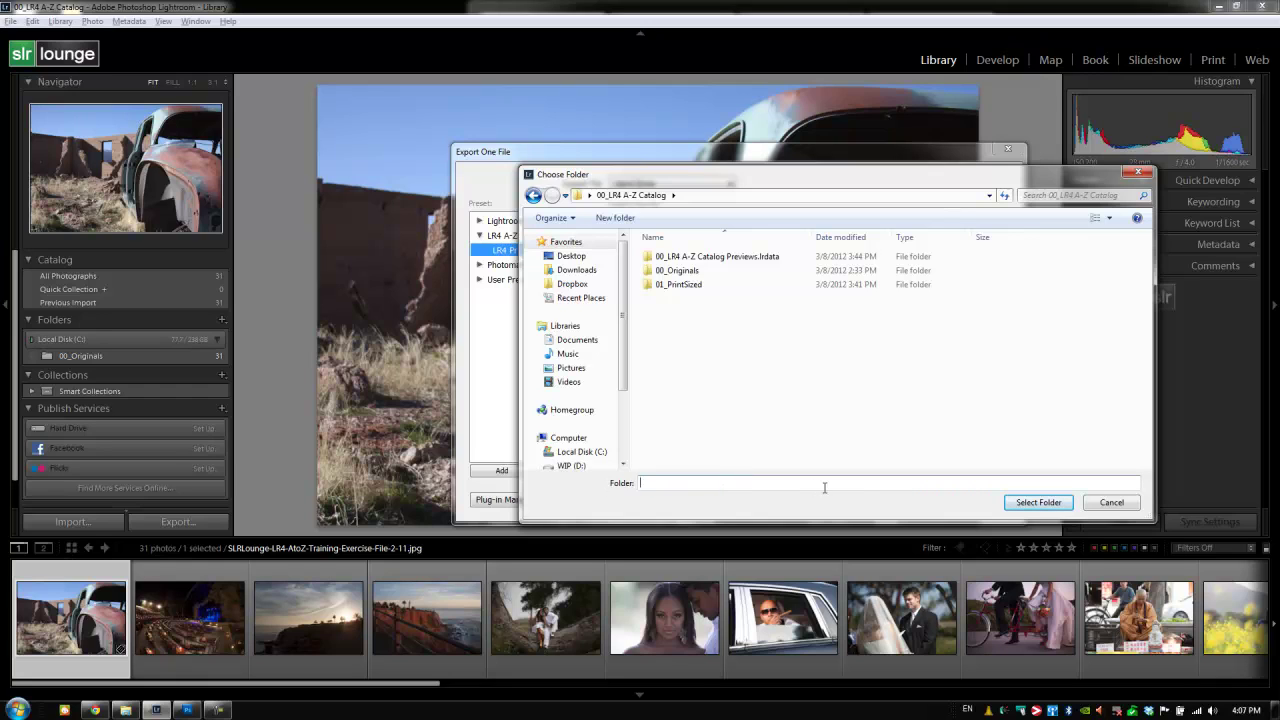
# - Select 00_LR4 A-Z Catalog as the export folder and enable the '01_PrintSized' subfolder
pyautogui.click(1037, 502)
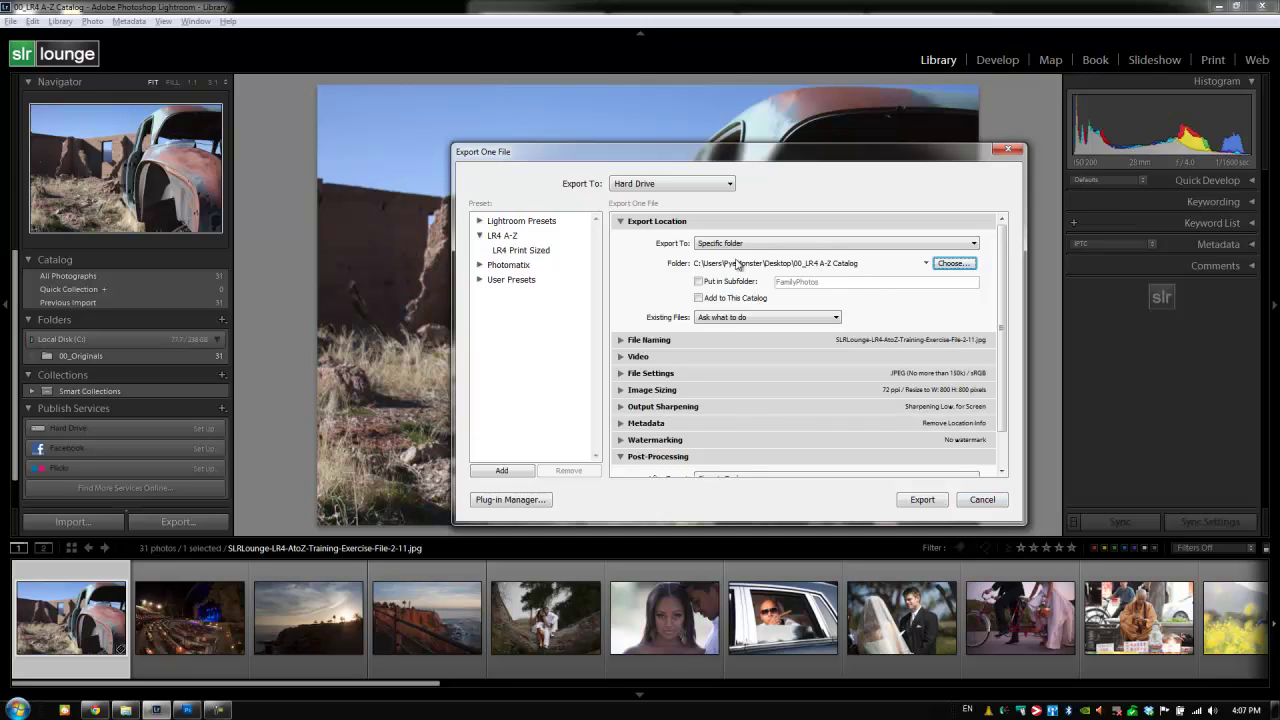
pyautogui.click(698, 281)
pyautogui.doubleClick(813, 283)
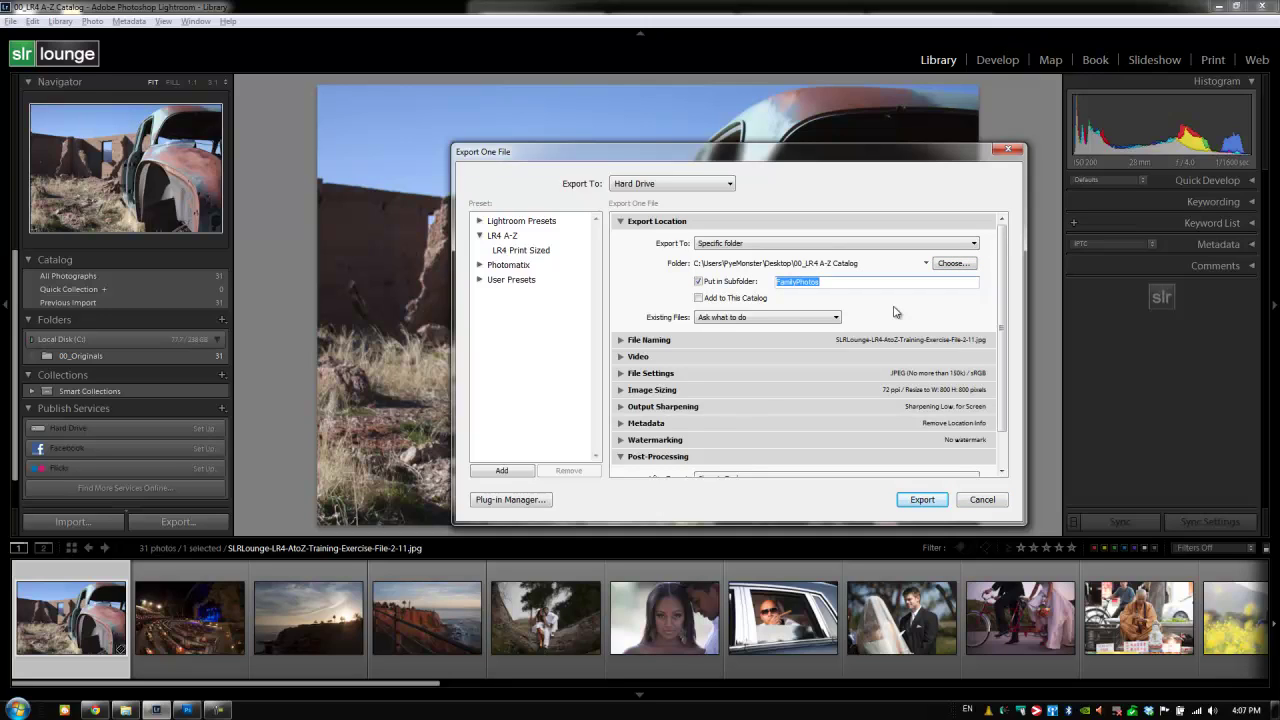
pyautogui.write('01_PrintSized')
pyautogui.click(953, 264)
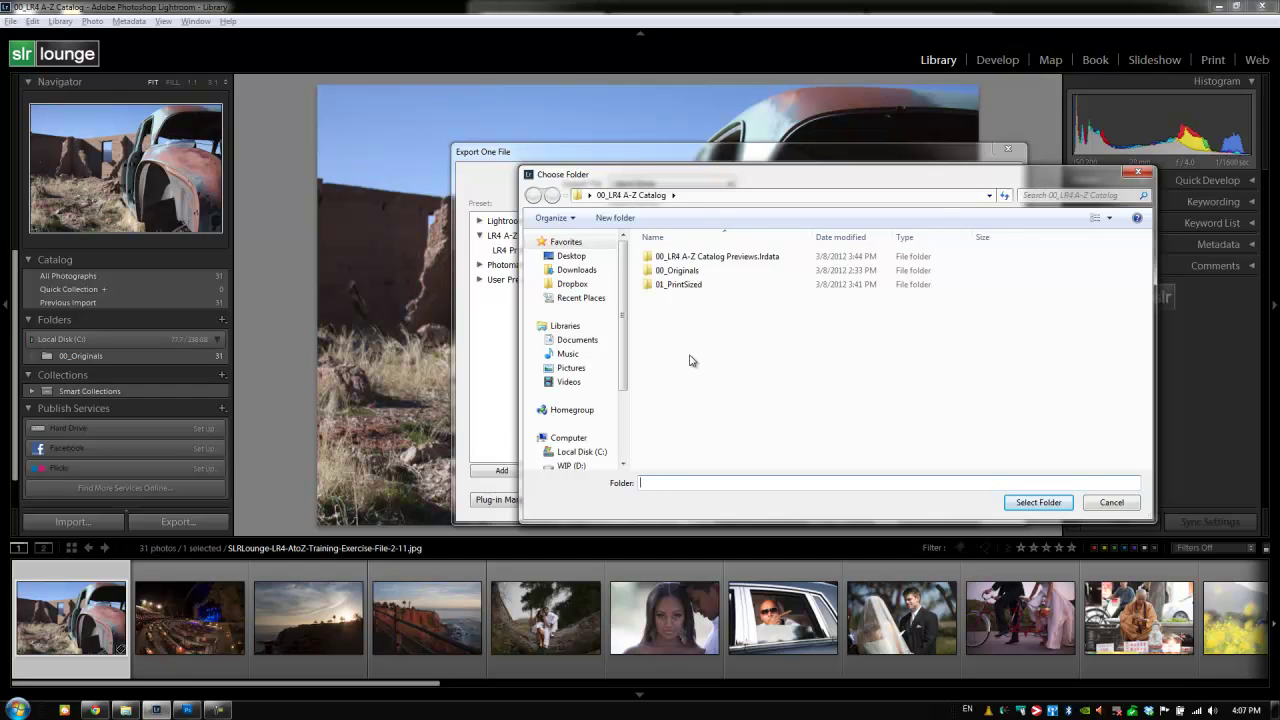
pyautogui.click(1104, 502)
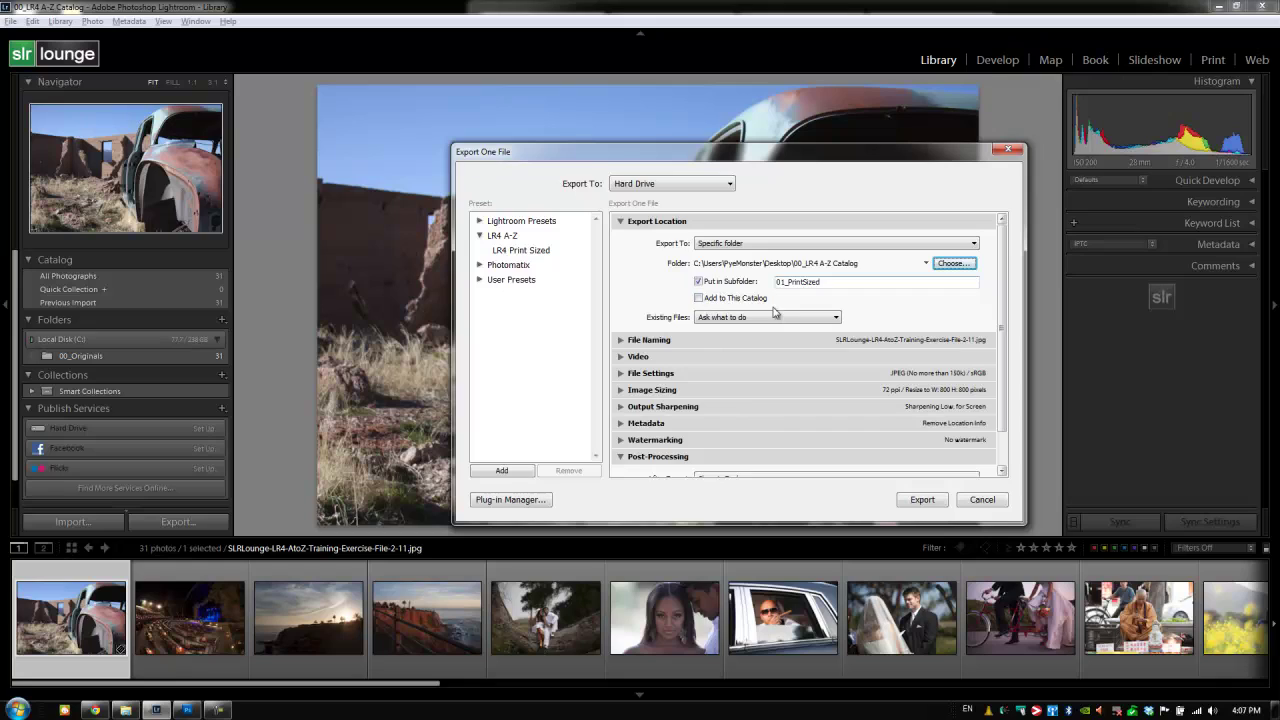
pyautogui.click(620, 221)
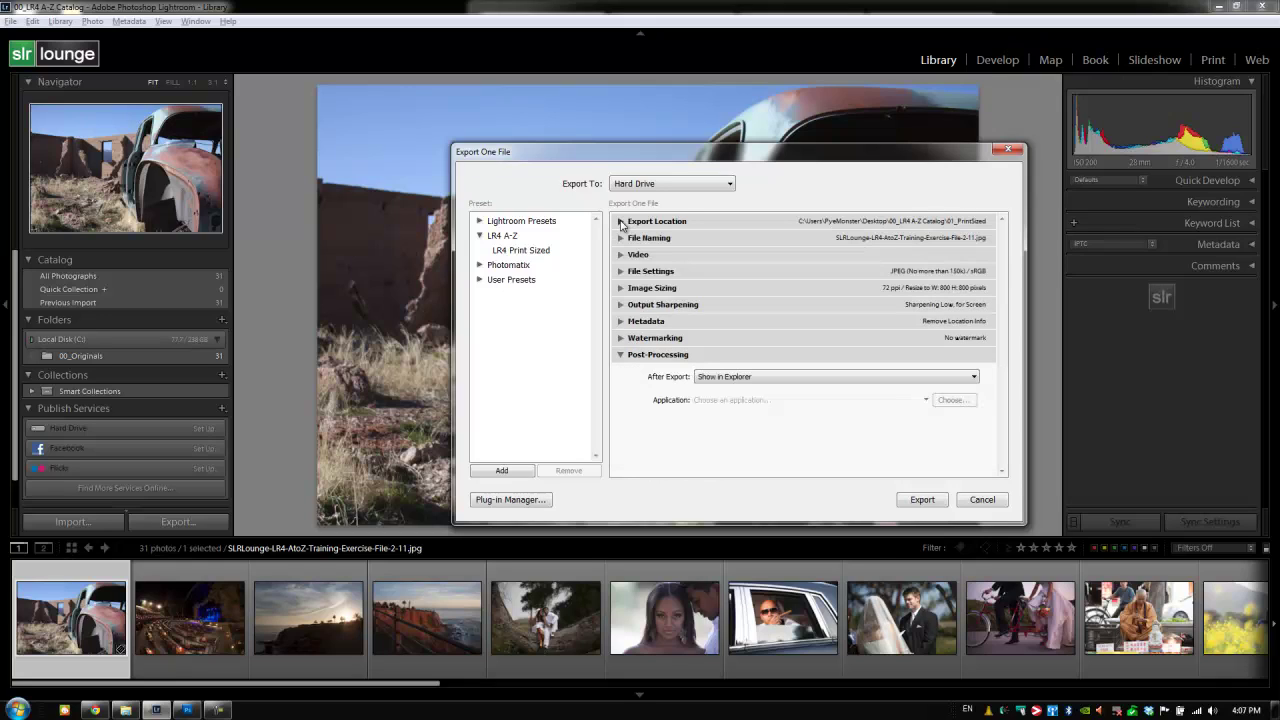
pyautogui.click(620, 238)
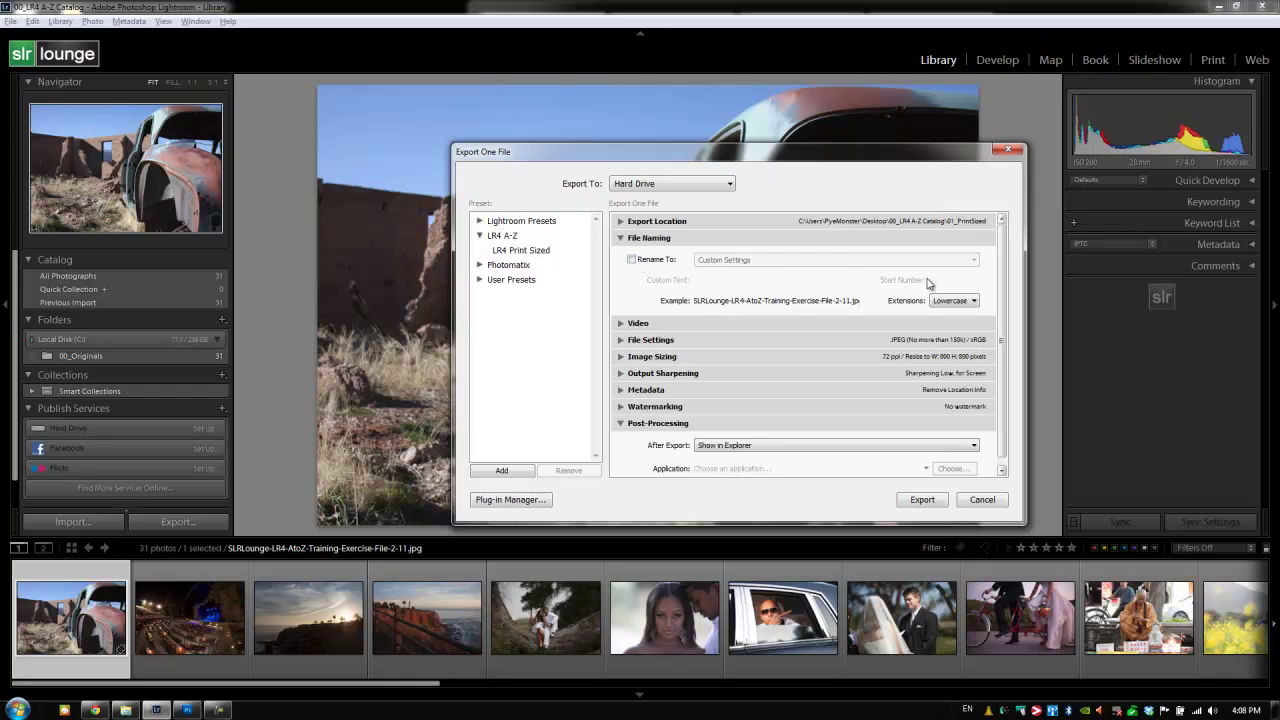
pyautogui.click(620, 238)
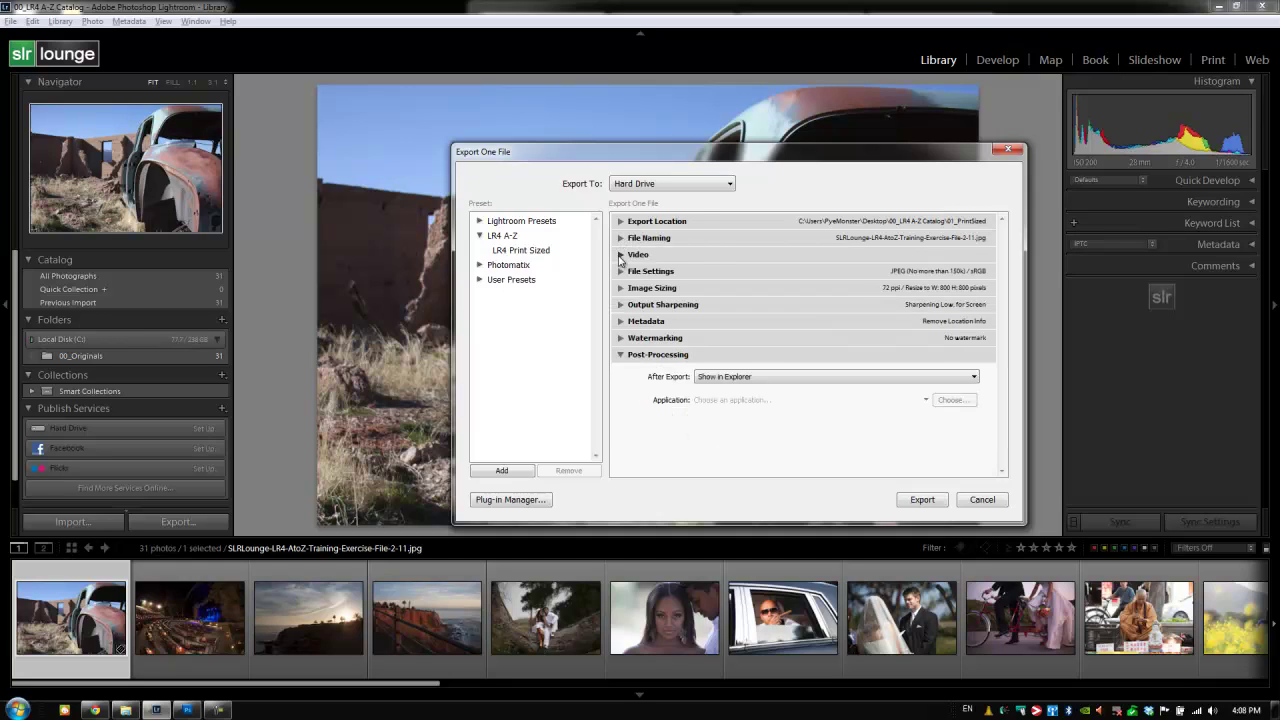
# - Keep JPEG format and sRGB color space, and turn off the file size limit so quality stays 100
pyautogui.click(620, 256)
pyautogui.click(620, 258)
pyautogui.click(620, 272)
pyautogui.click(716, 294)
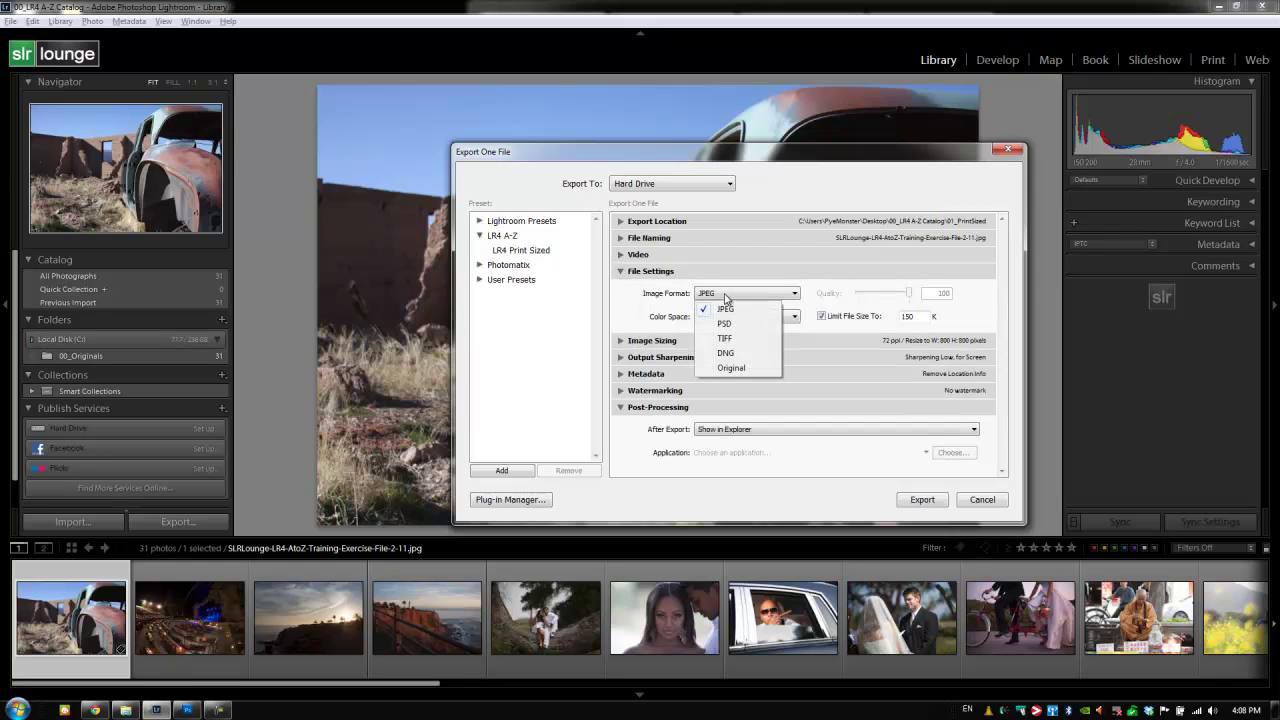
pyautogui.click(724, 300)
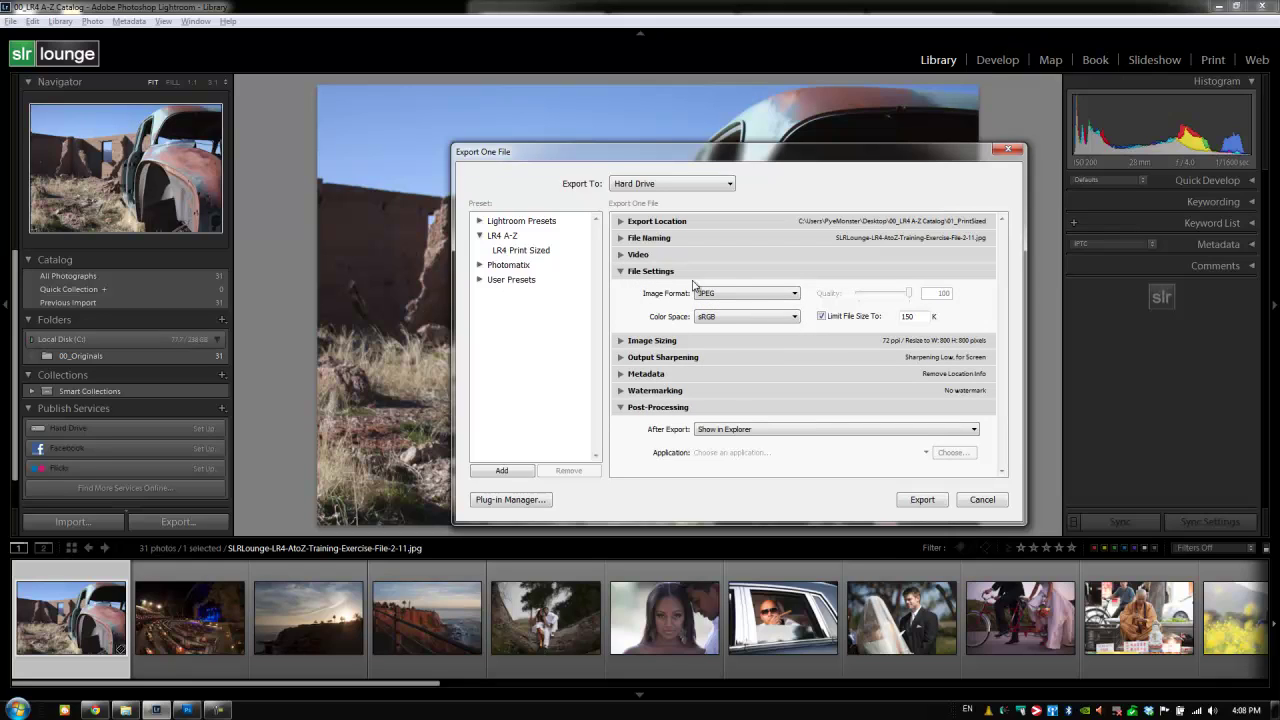
pyautogui.click(732, 318)
pyautogui.click(731, 334)
pyautogui.click(822, 316)
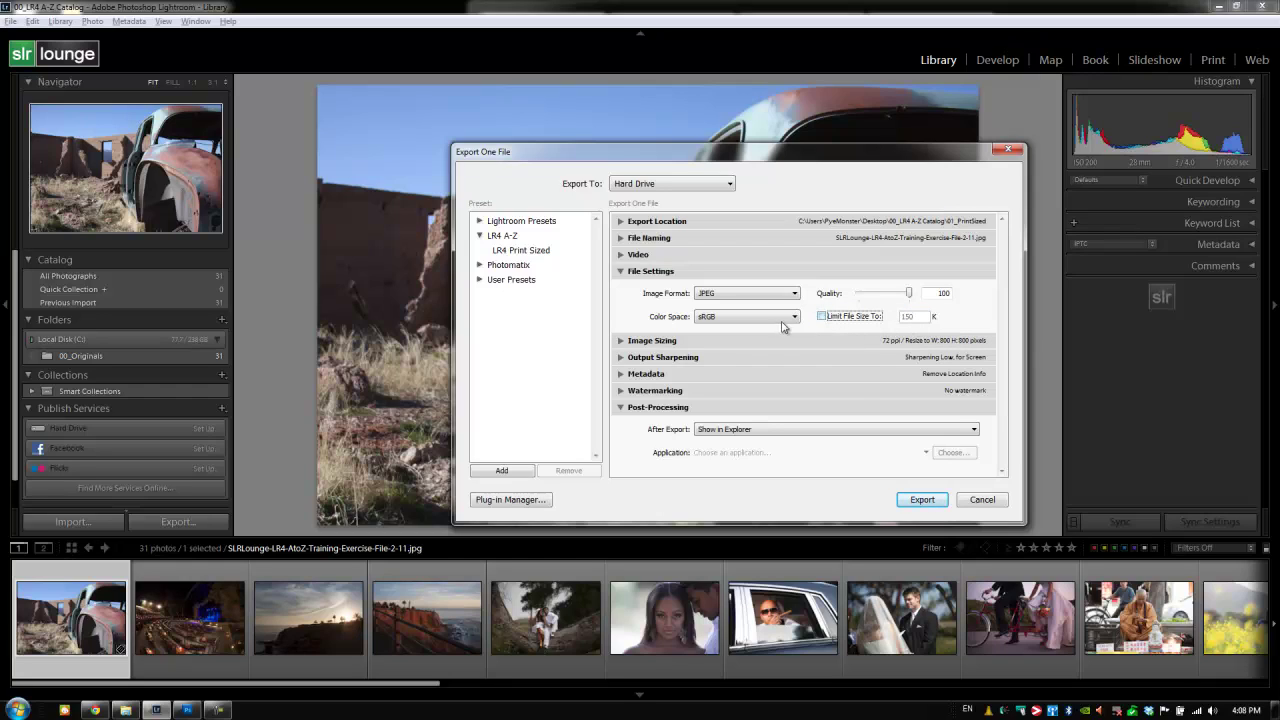
# - Turn off Resize to Fit and set the export resolution to 300 pixels per inch
pyautogui.click(621, 271)
pyautogui.click(621, 288)
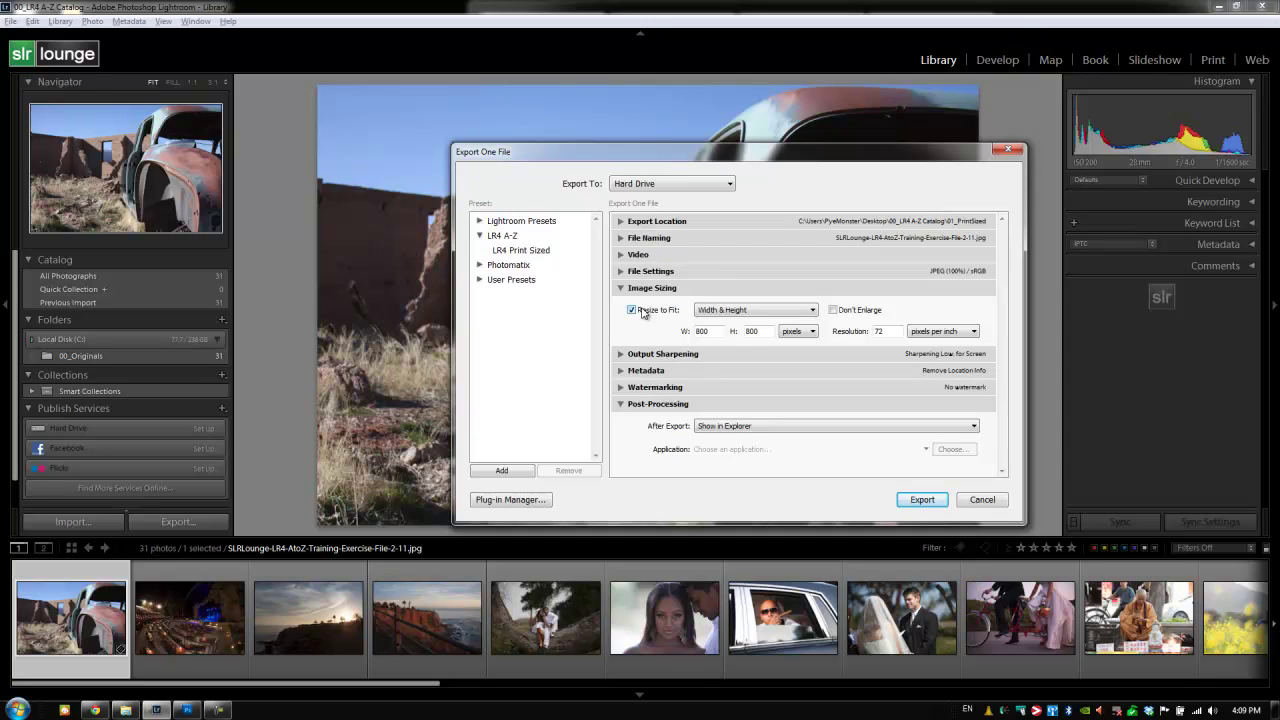
pyautogui.click(632, 310)
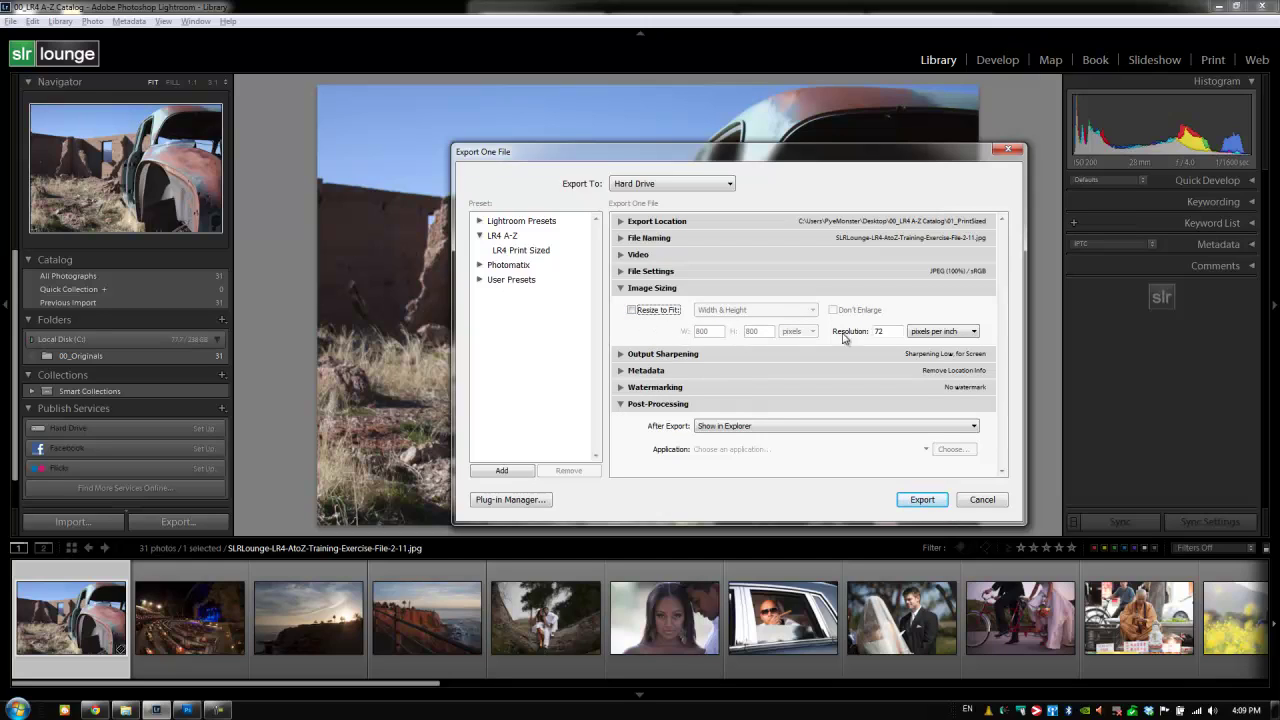
pyautogui.click(879, 331)
pyautogui.click(952, 334)
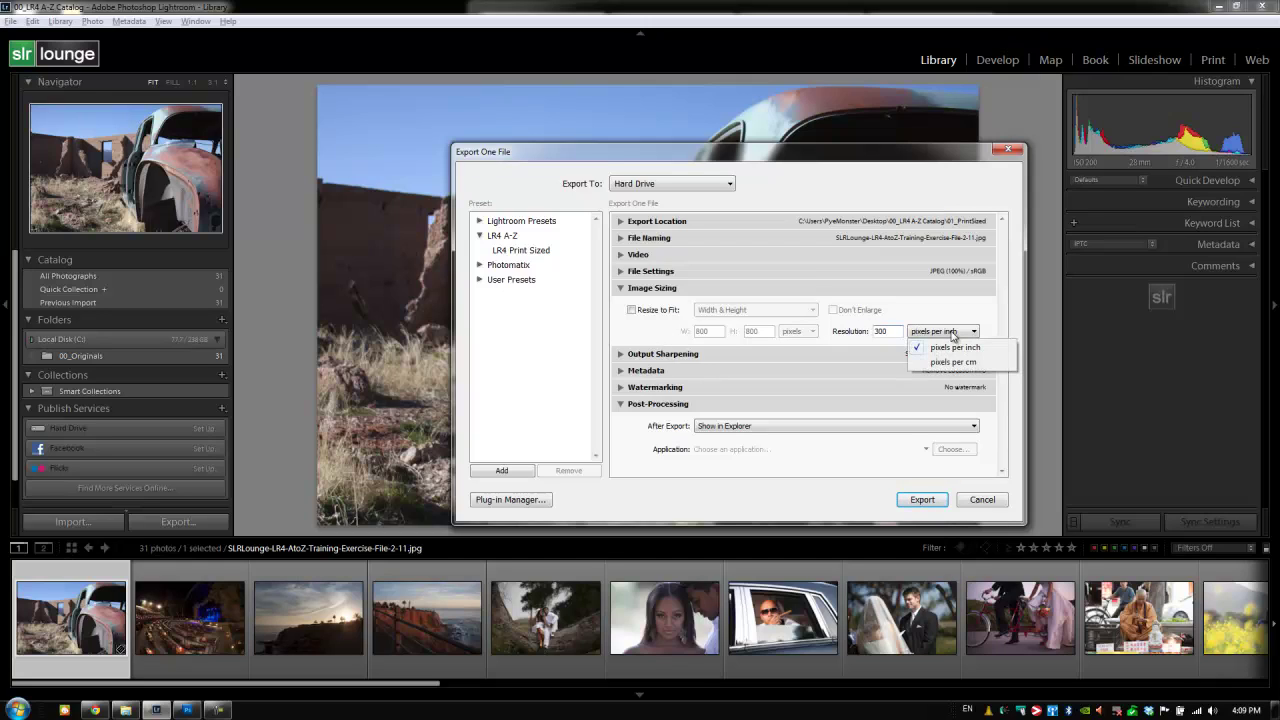
pyautogui.click(952, 334)
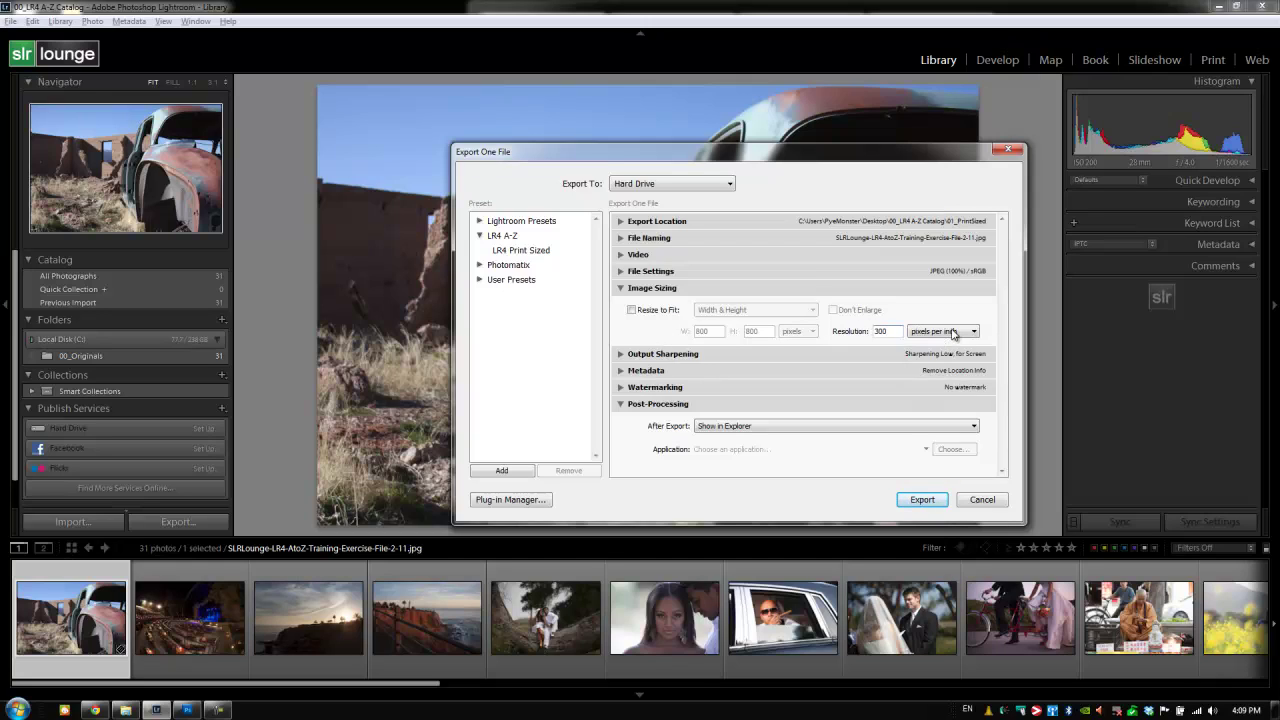
# - Set Output Sharpening to sharpen for Matte Paper at Low amount instead of Screen
pyautogui.click(621, 289)
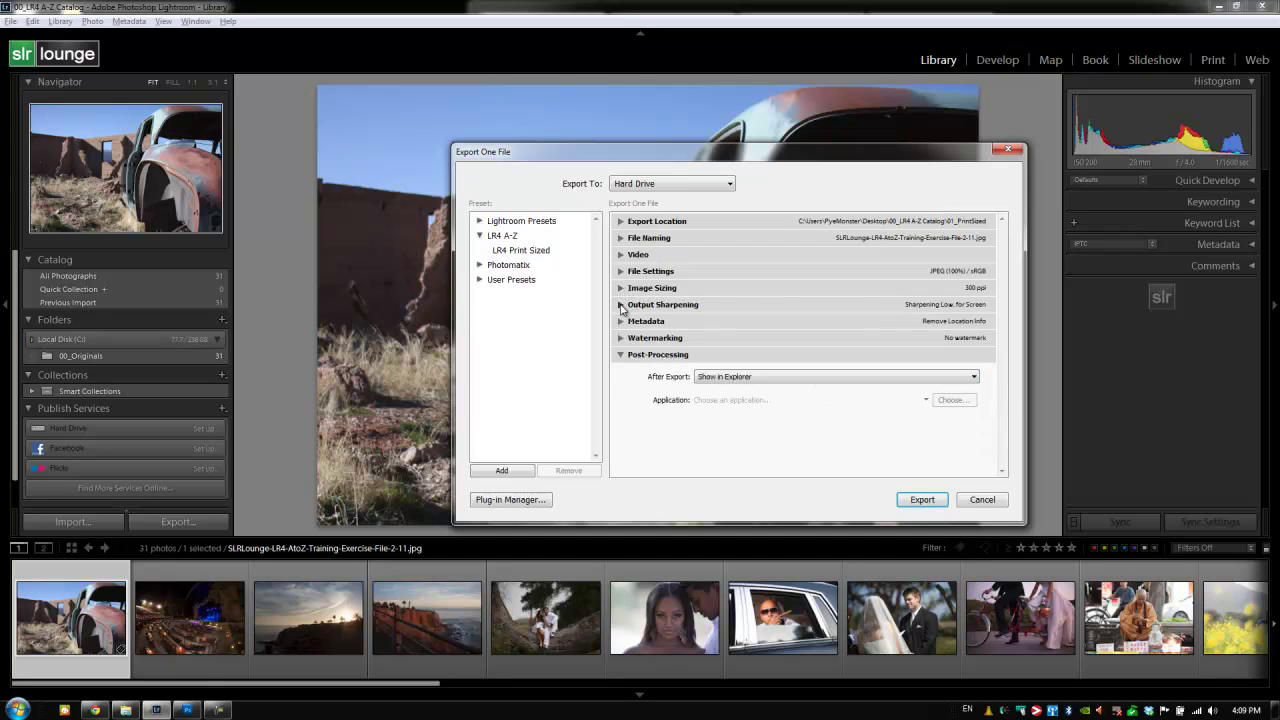
pyautogui.click(621, 305)
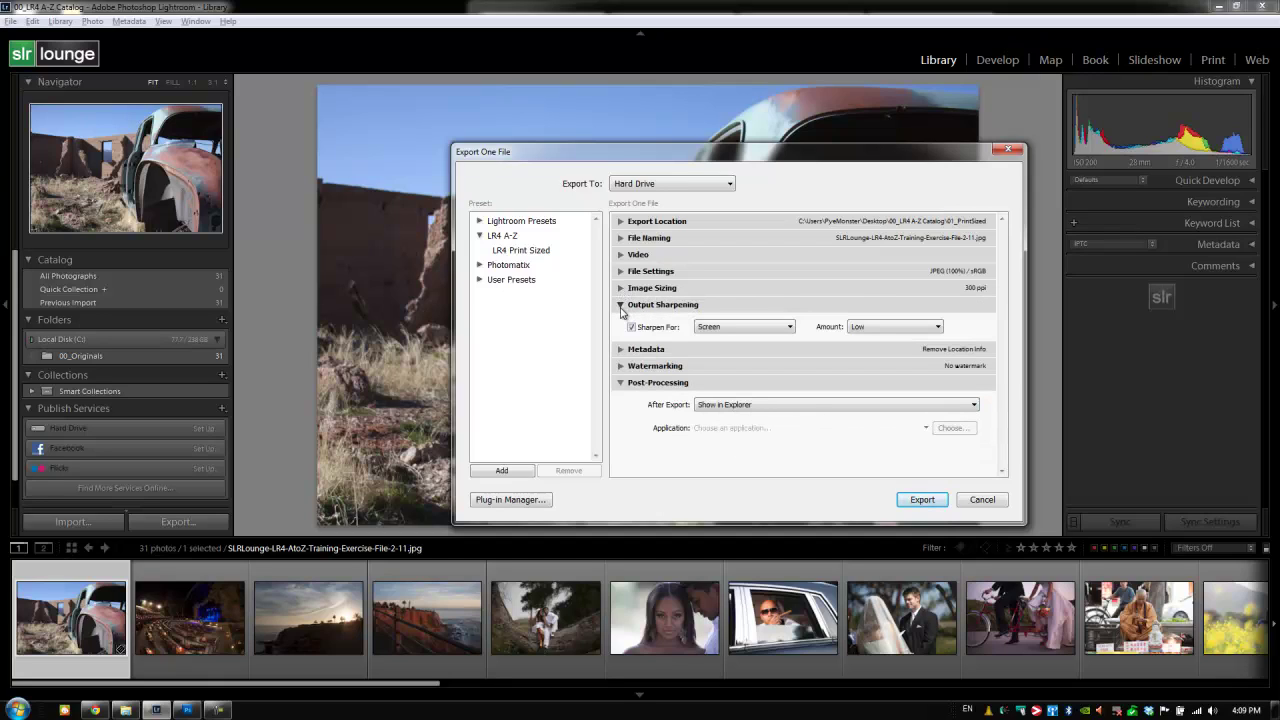
pyautogui.click(718, 329)
pyautogui.click(726, 358)
# - Change the export Metadata option from All to Copyright Only
pyautogui.click(620, 304)
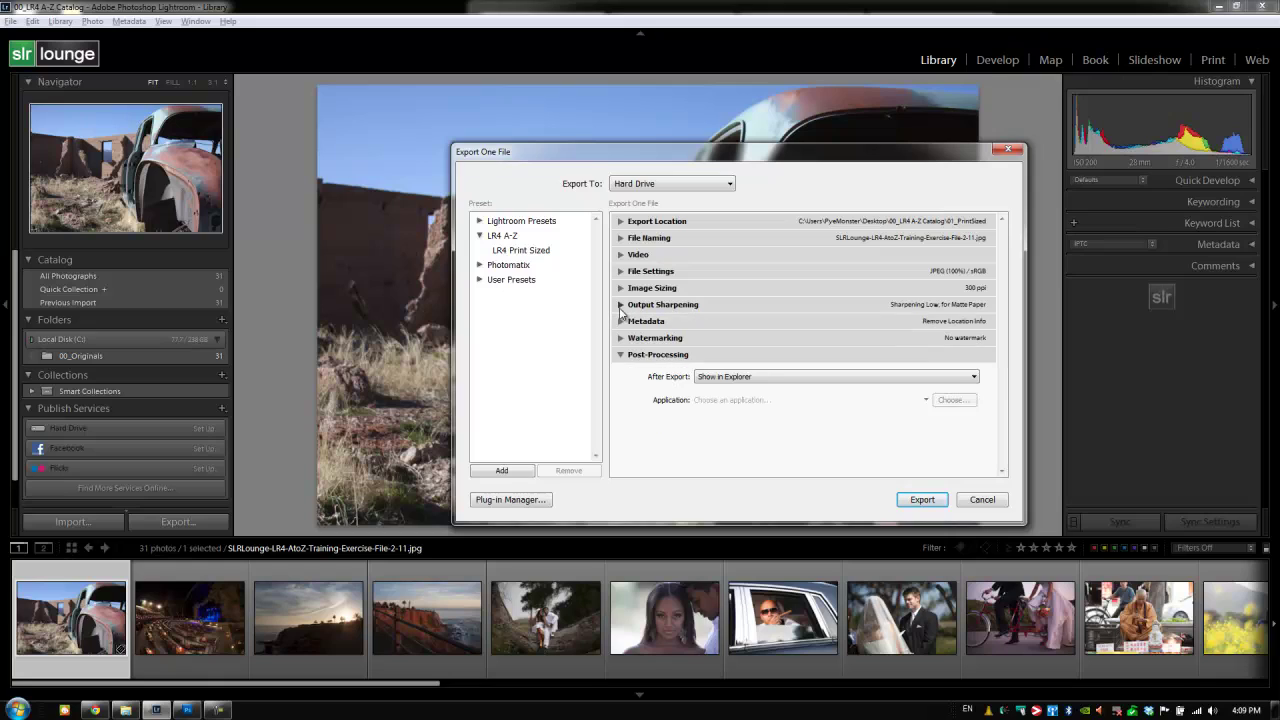
pyautogui.click(620, 321)
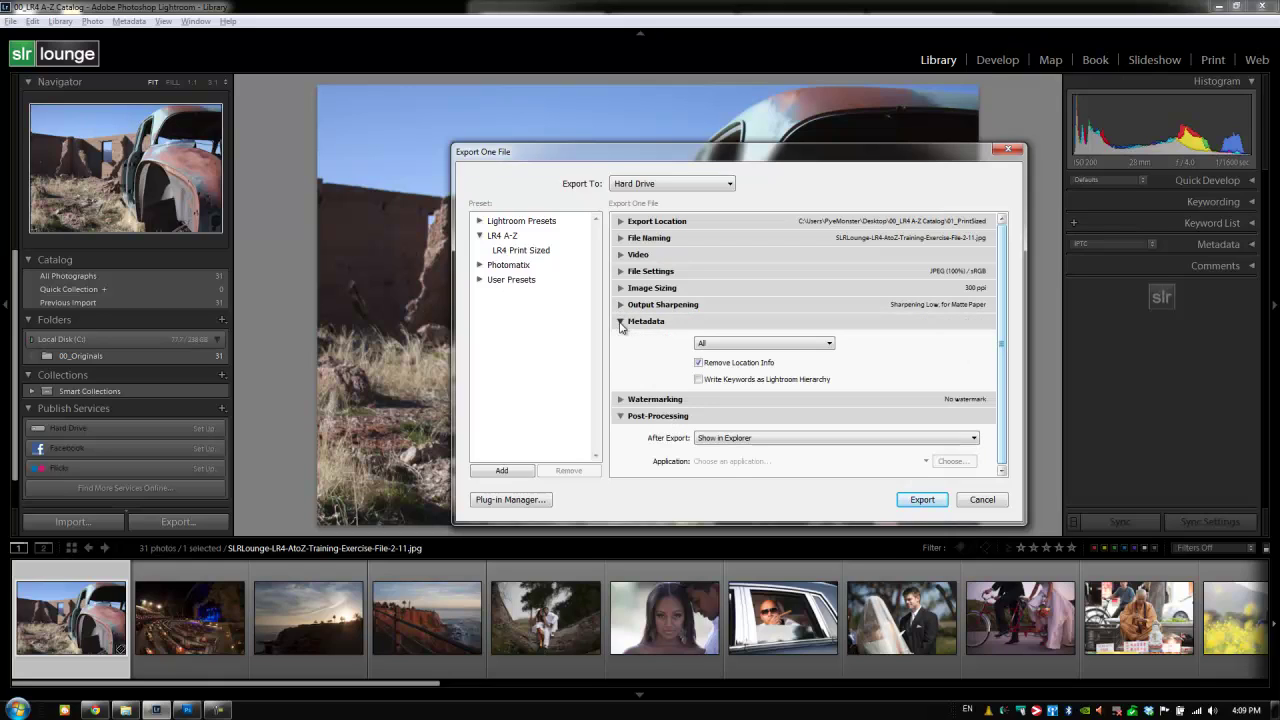
pyautogui.click(725, 344)
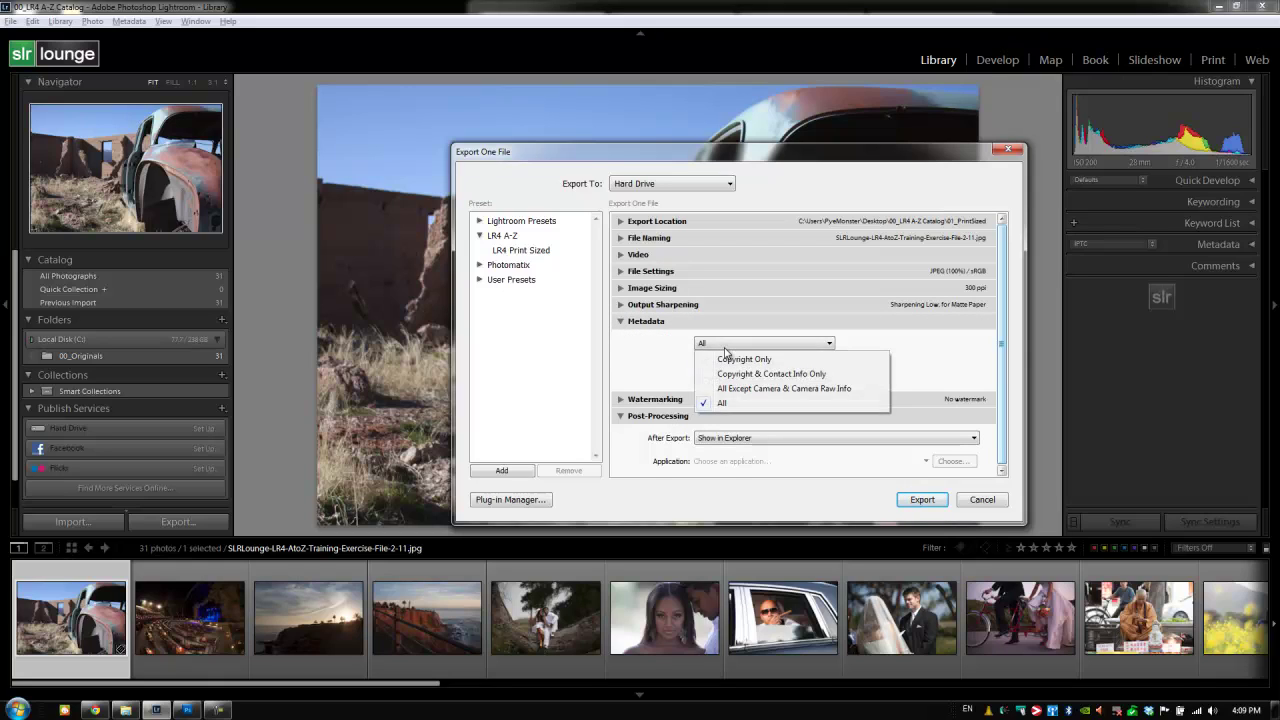
pyautogui.click(740, 359)
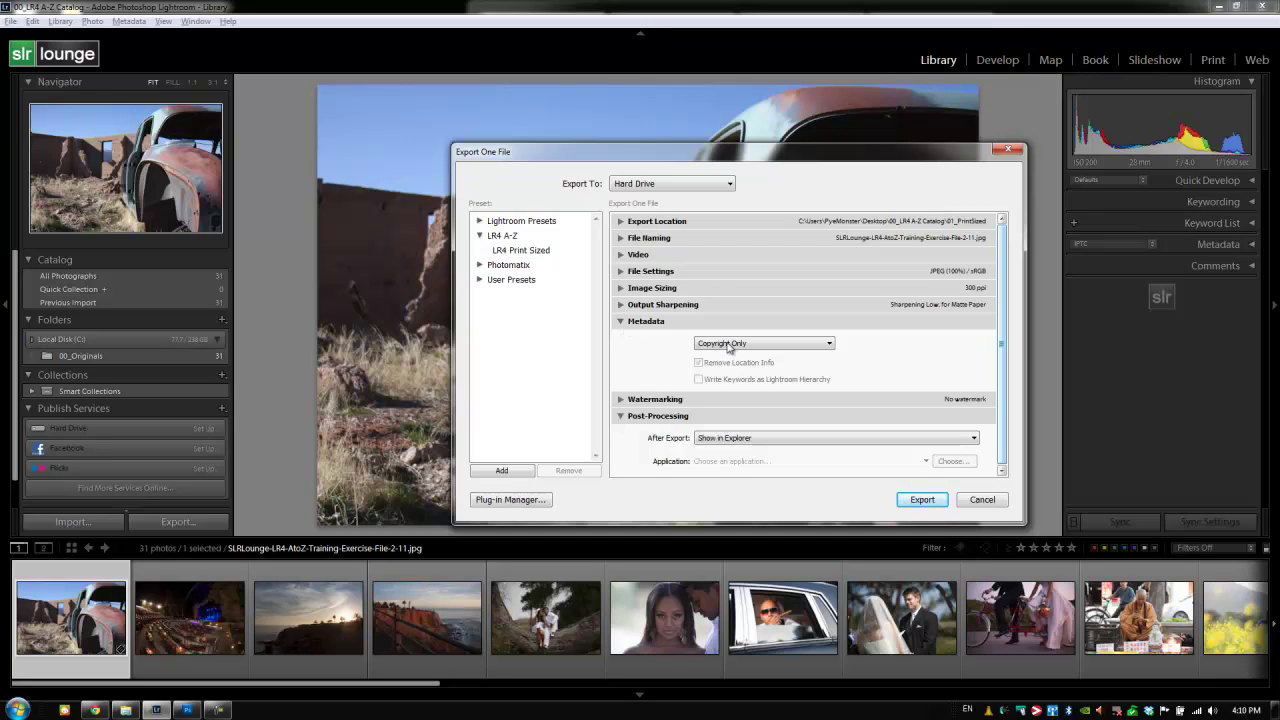
pyautogui.click(620, 321)
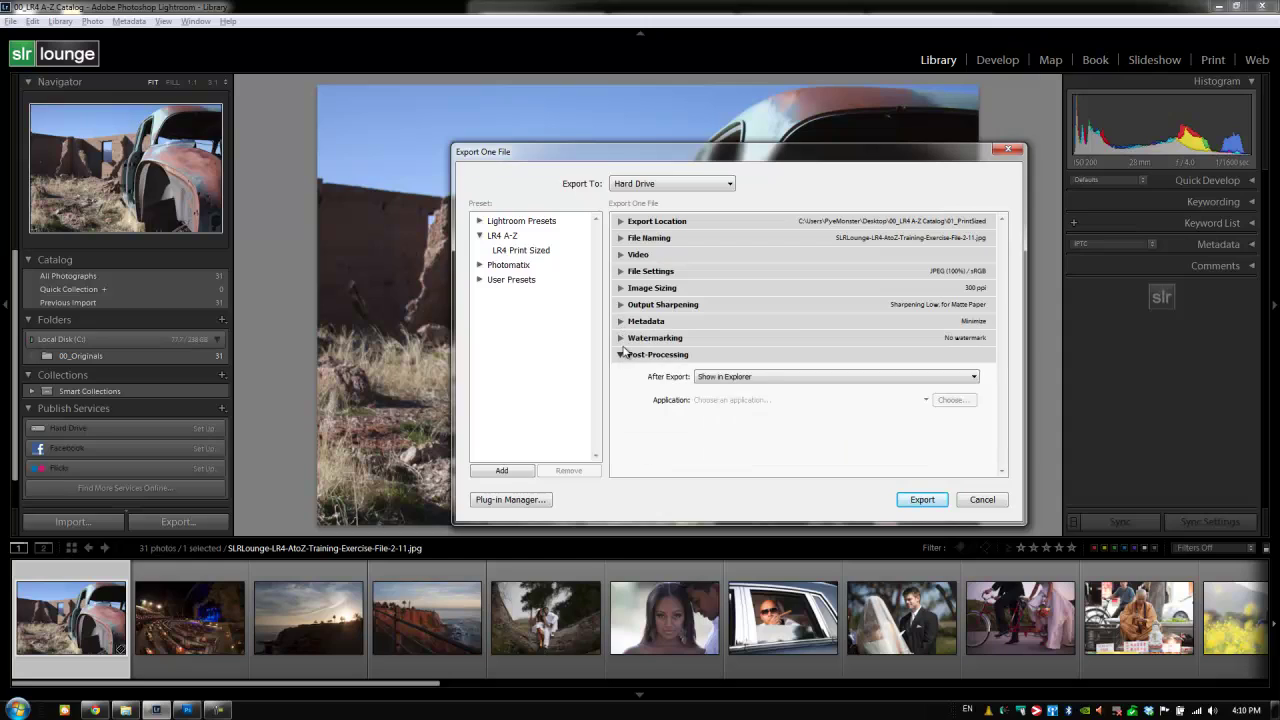
pyautogui.click(620, 338)
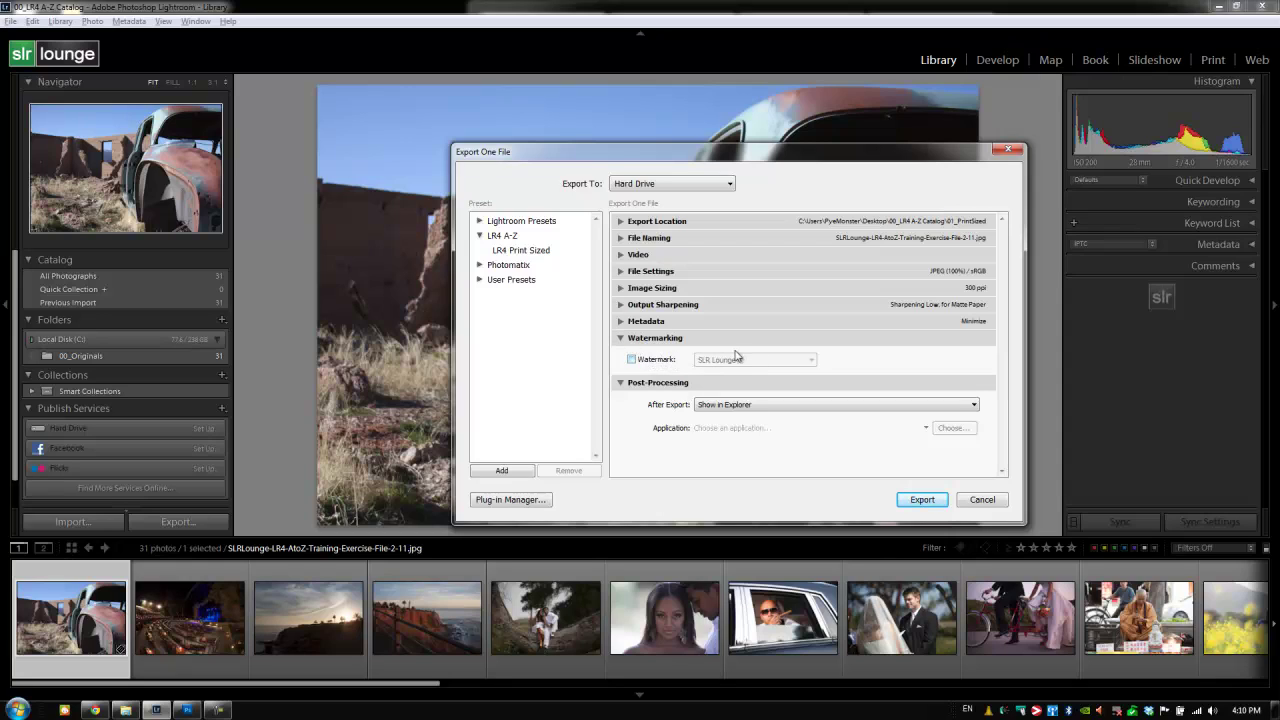
pyautogui.click(622, 340)
pyautogui.click(620, 355)
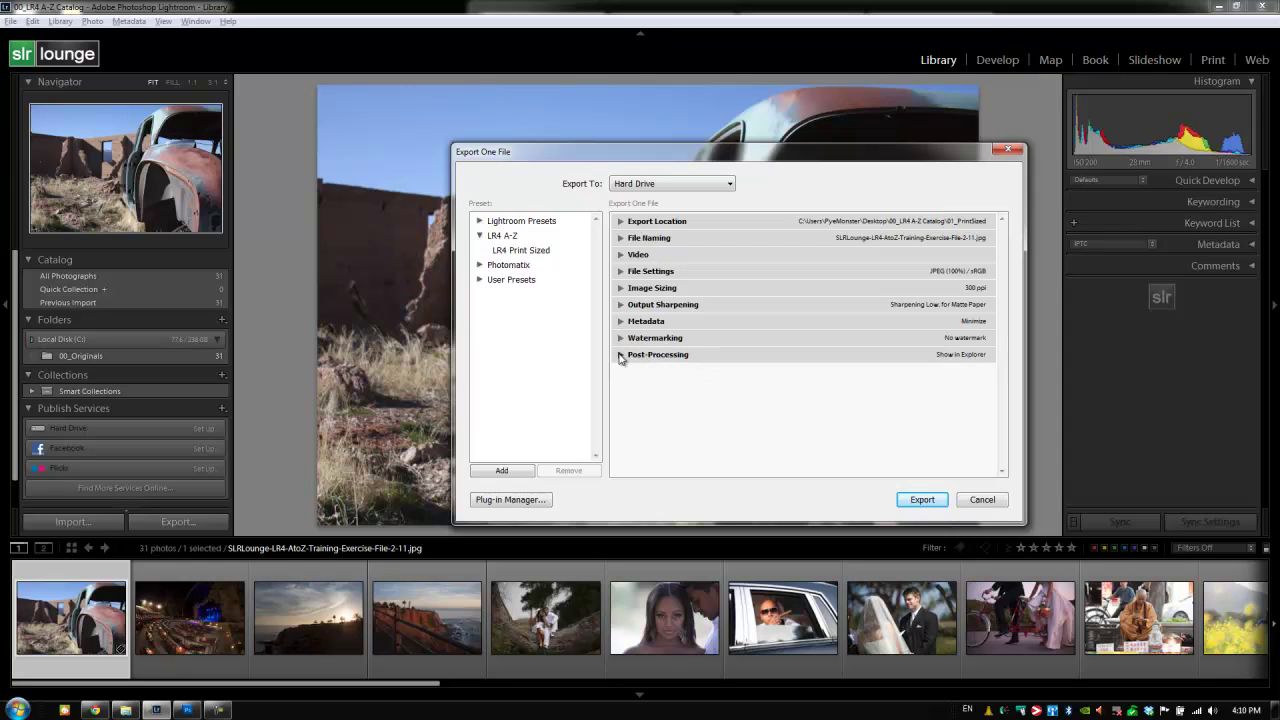
pyautogui.click(620, 355)
pyautogui.click(741, 378)
pyautogui.click(741, 378)
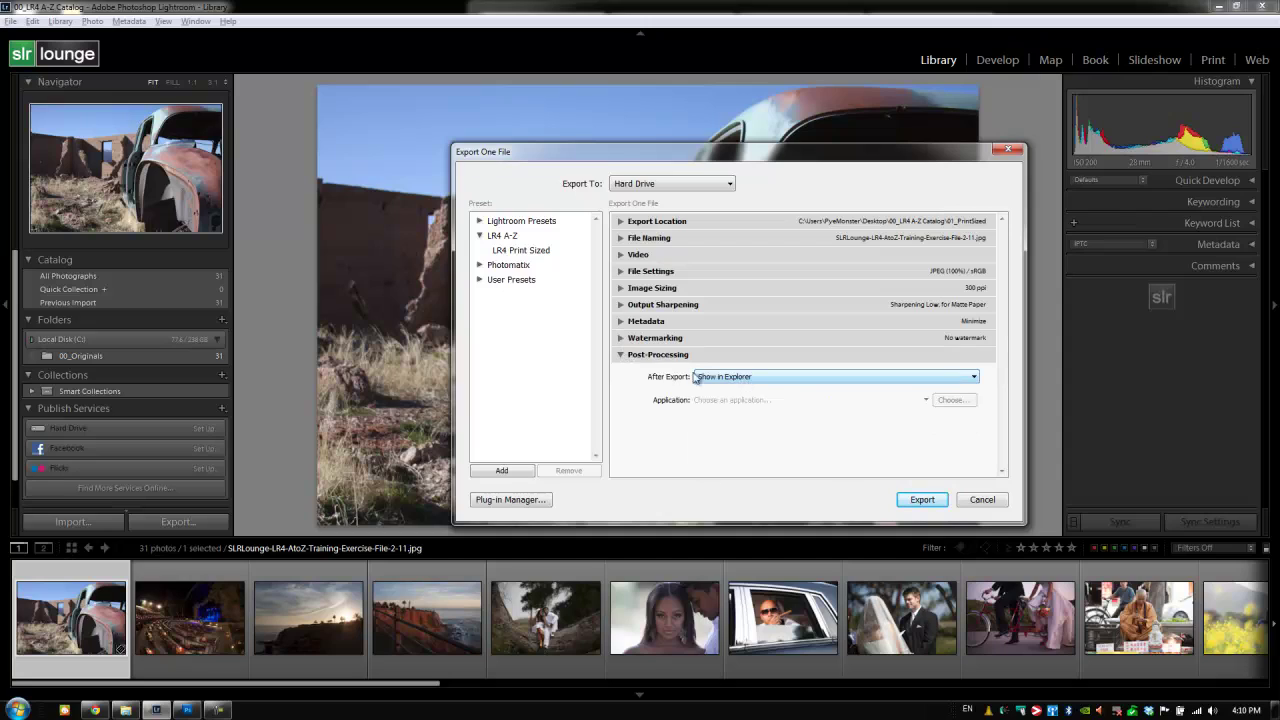
pyautogui.click(621, 355)
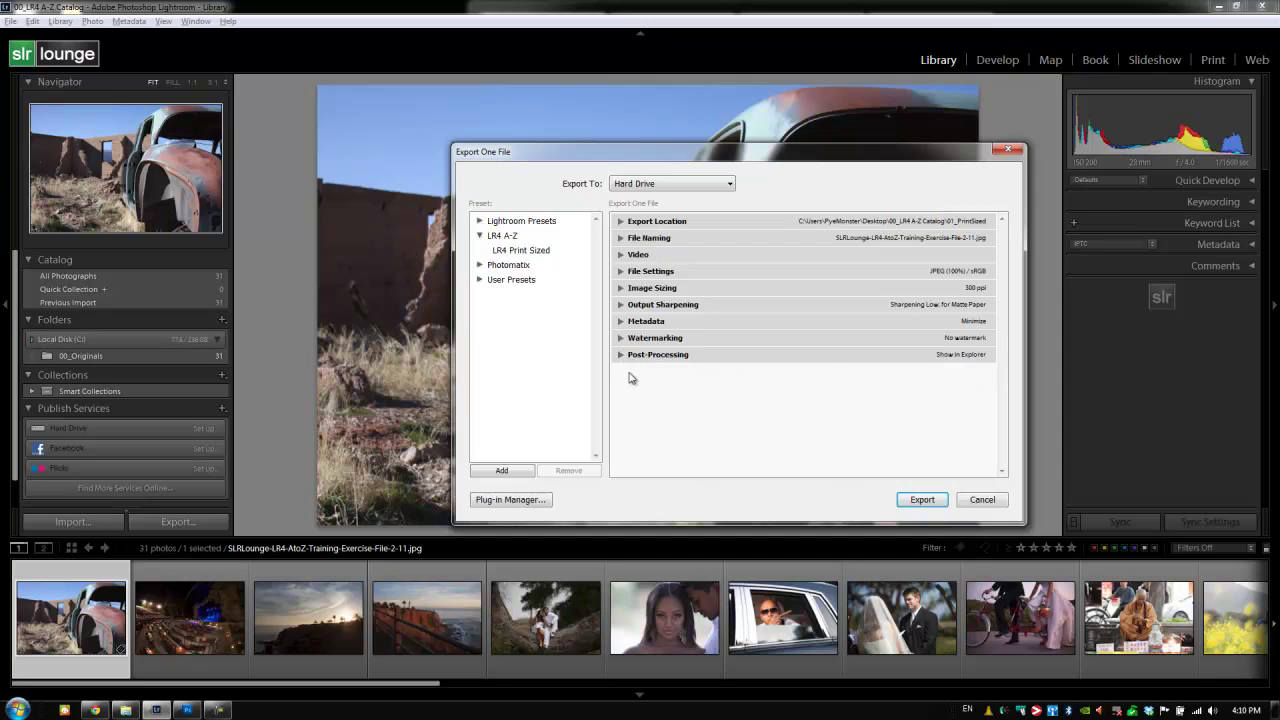
# - Update 'LR4 Print Sized' with current settings, export the car photo, and open the 01_PrintSized folder
pyautogui.rightClick(525, 256)
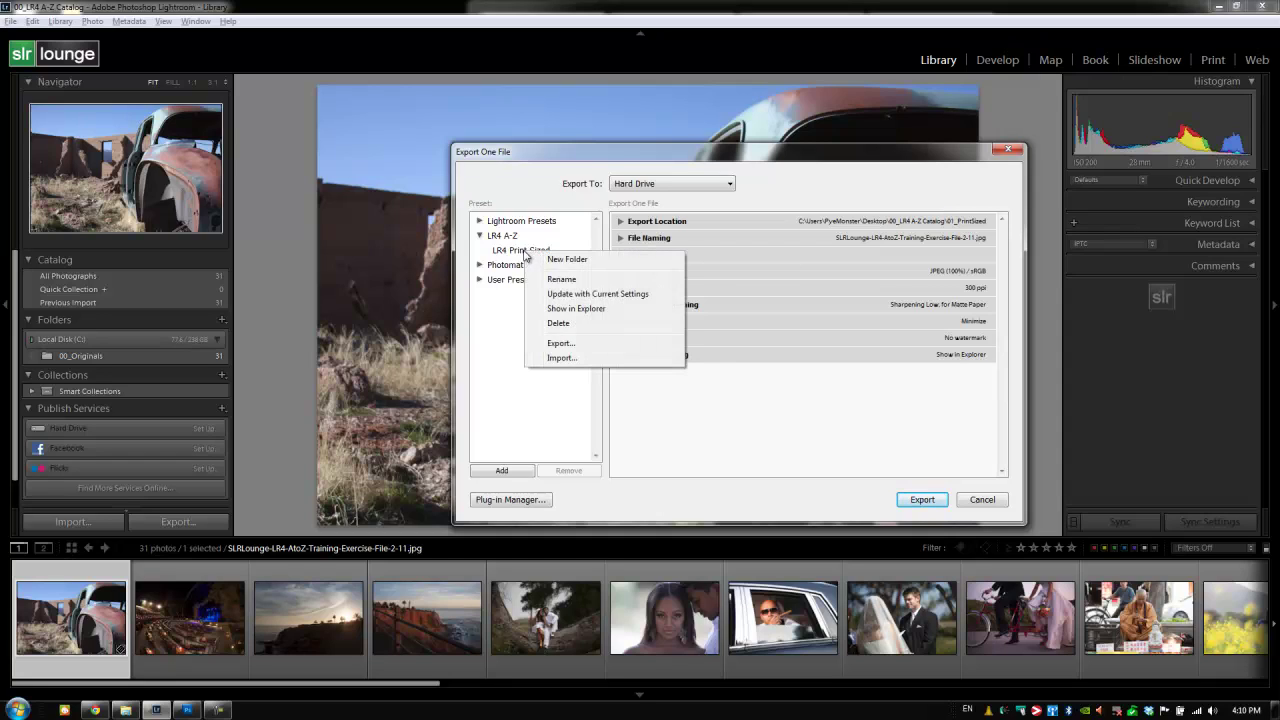
pyautogui.click(560, 293)
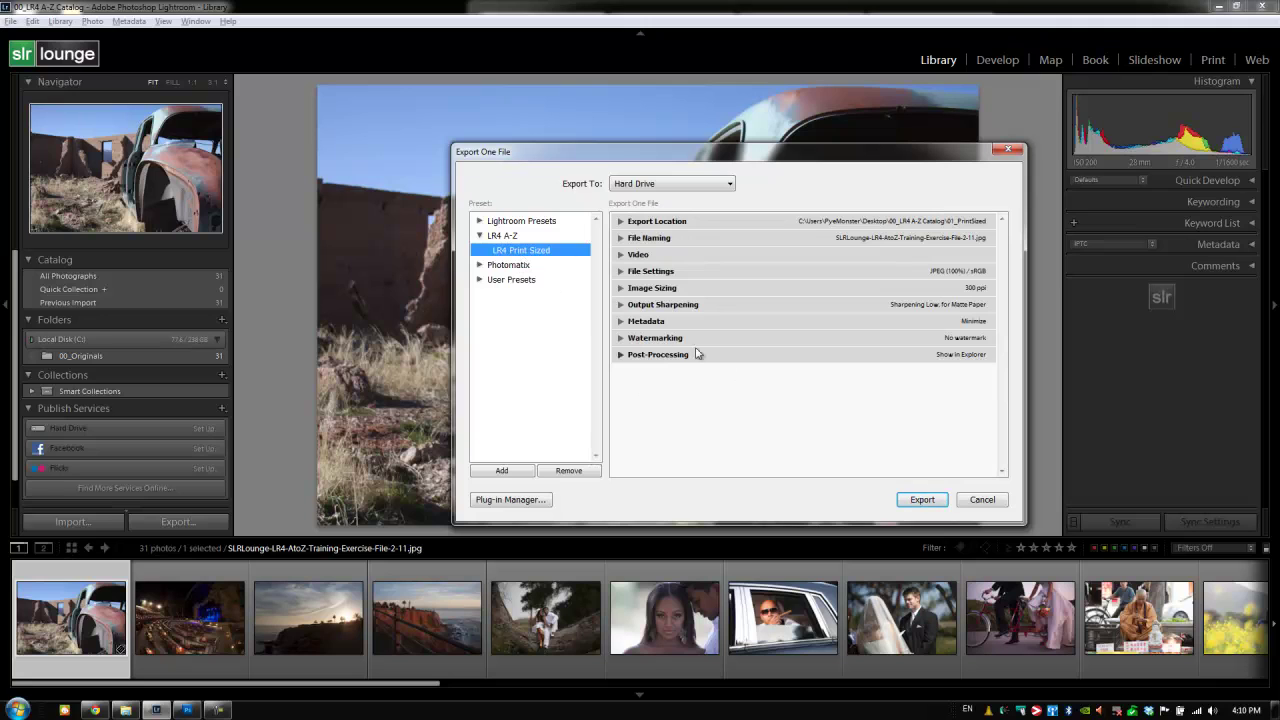
pyautogui.click(912, 505)
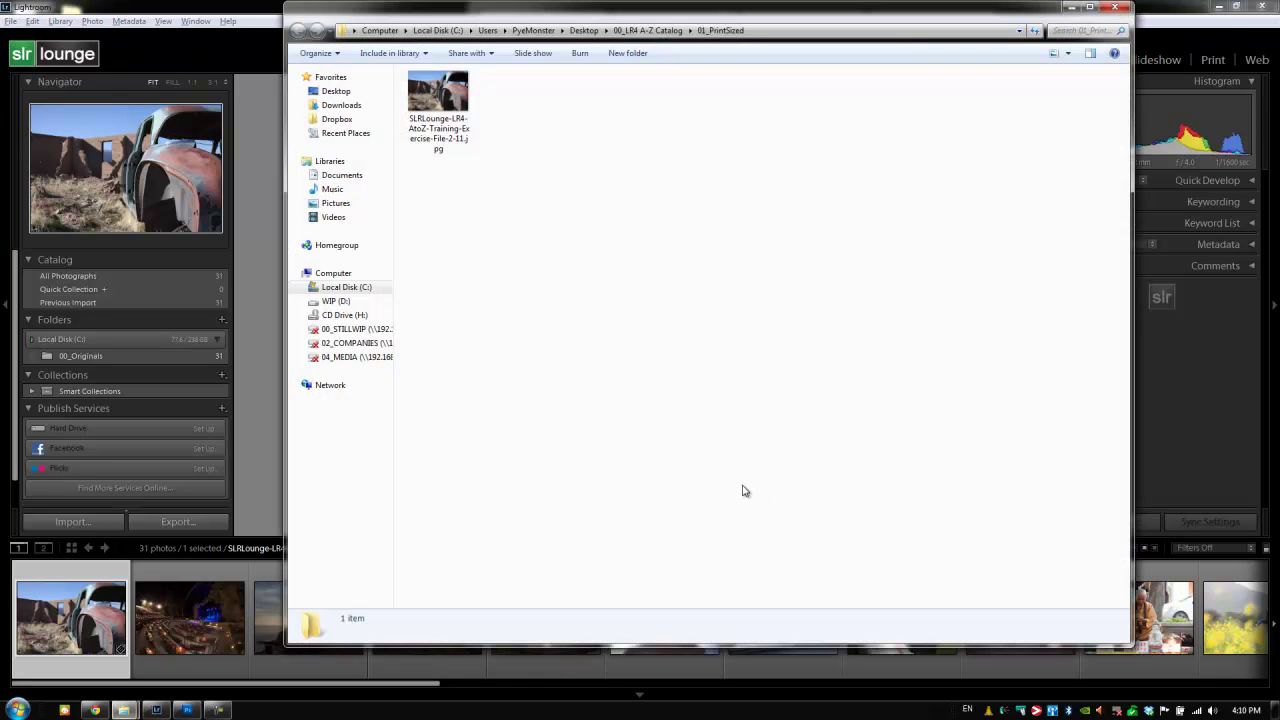
pyautogui.click(645, 30)
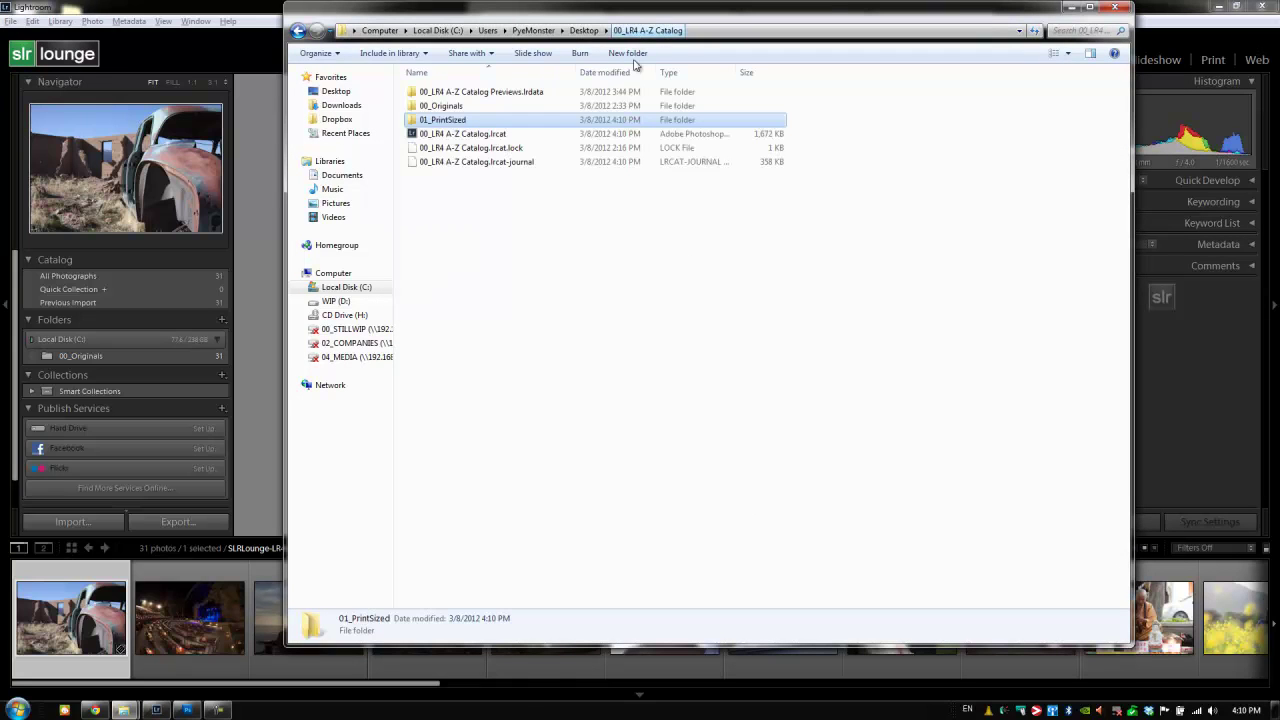
pyautogui.doubleClick(445, 121)
# - View the exported JPG at actual size and back, then close Photo Viewer and Explorer
pyautogui.doubleClick(444, 112)
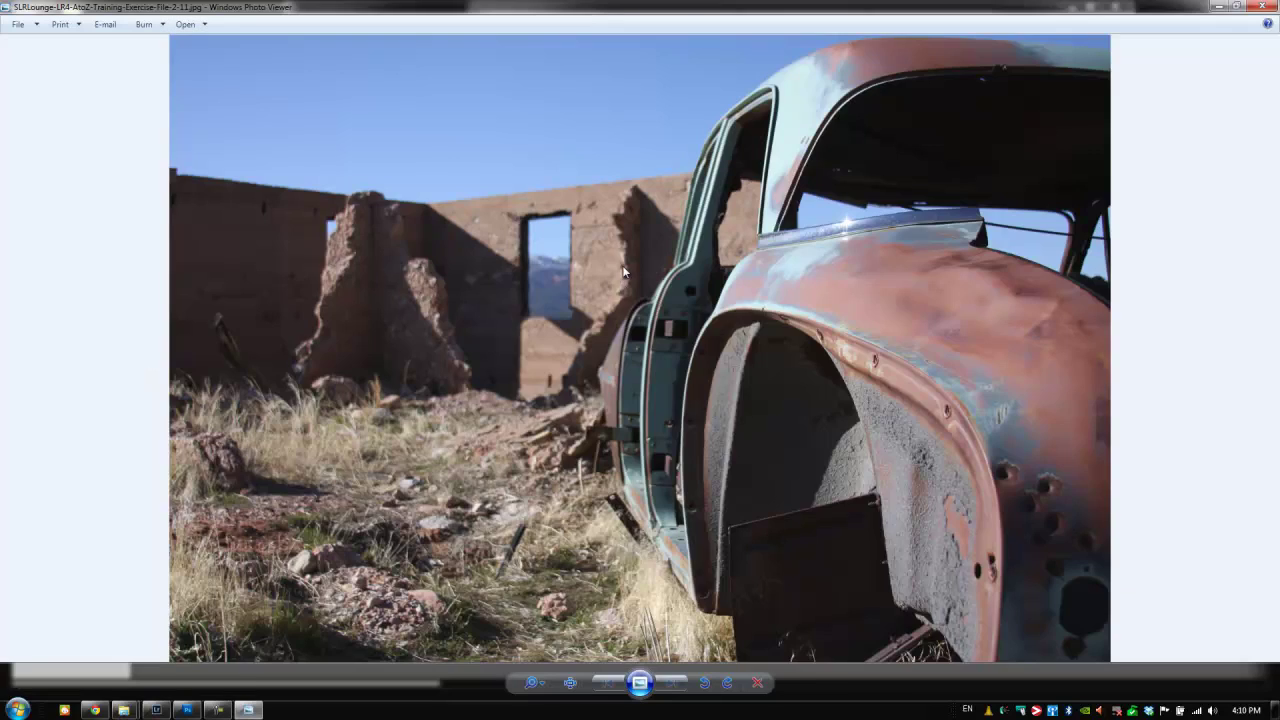
pyautogui.click(570, 684)
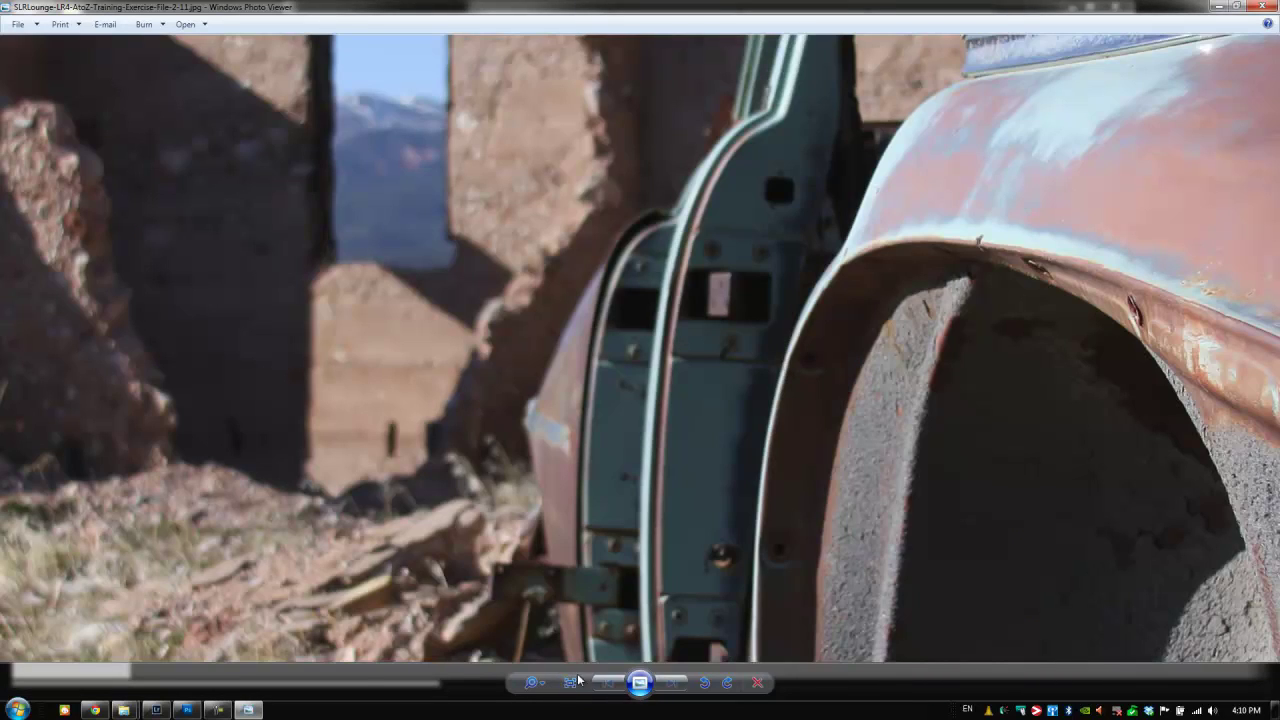
pyautogui.click(570, 684)
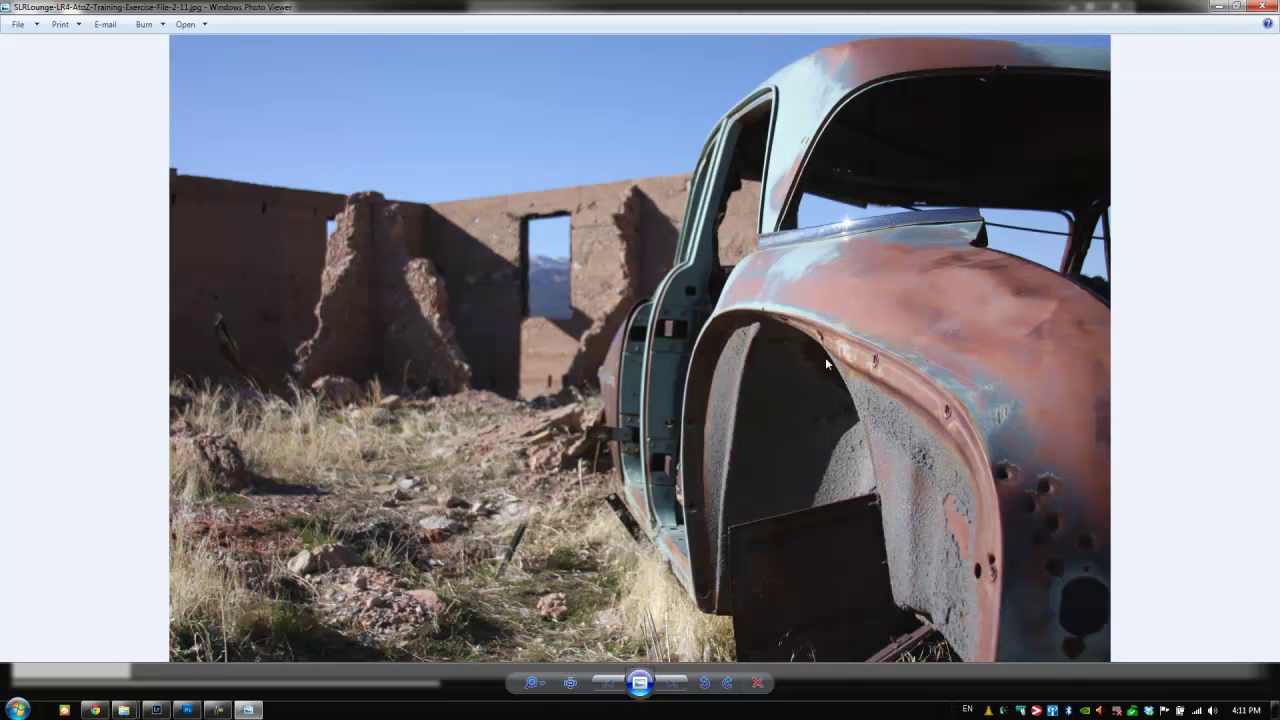
pyautogui.click(1262, 6)
pyautogui.click(1117, 8)
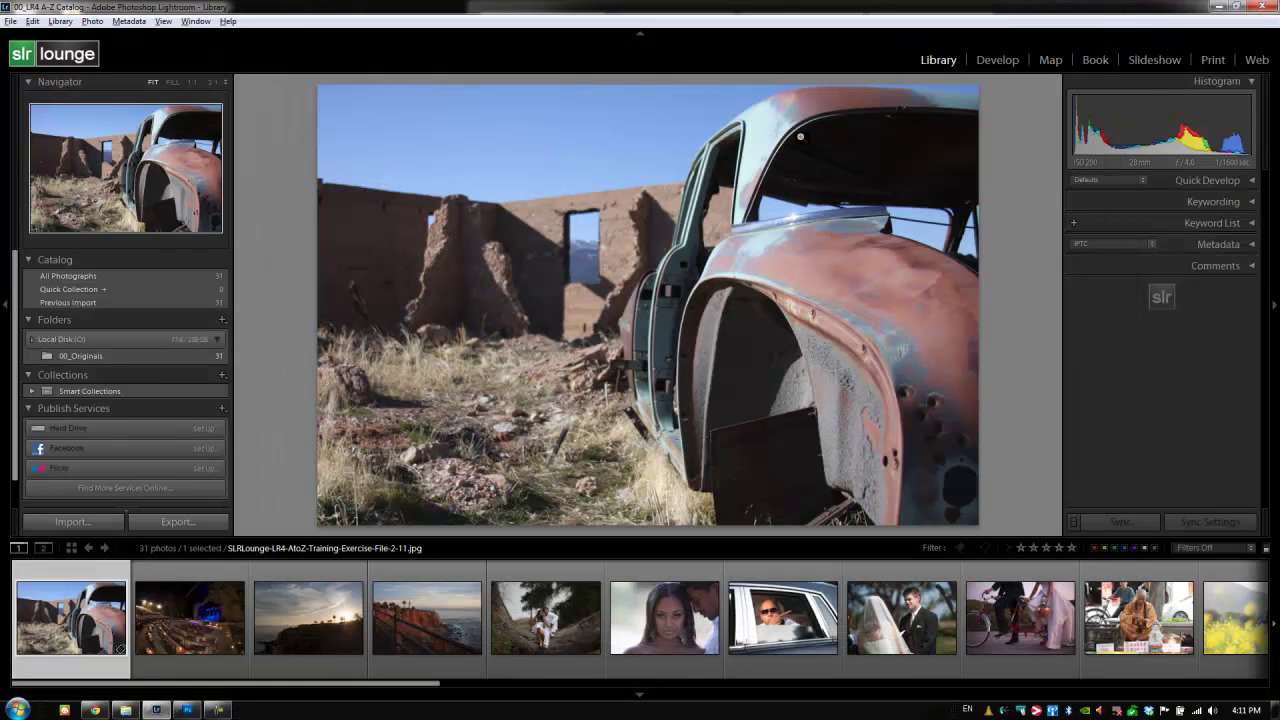